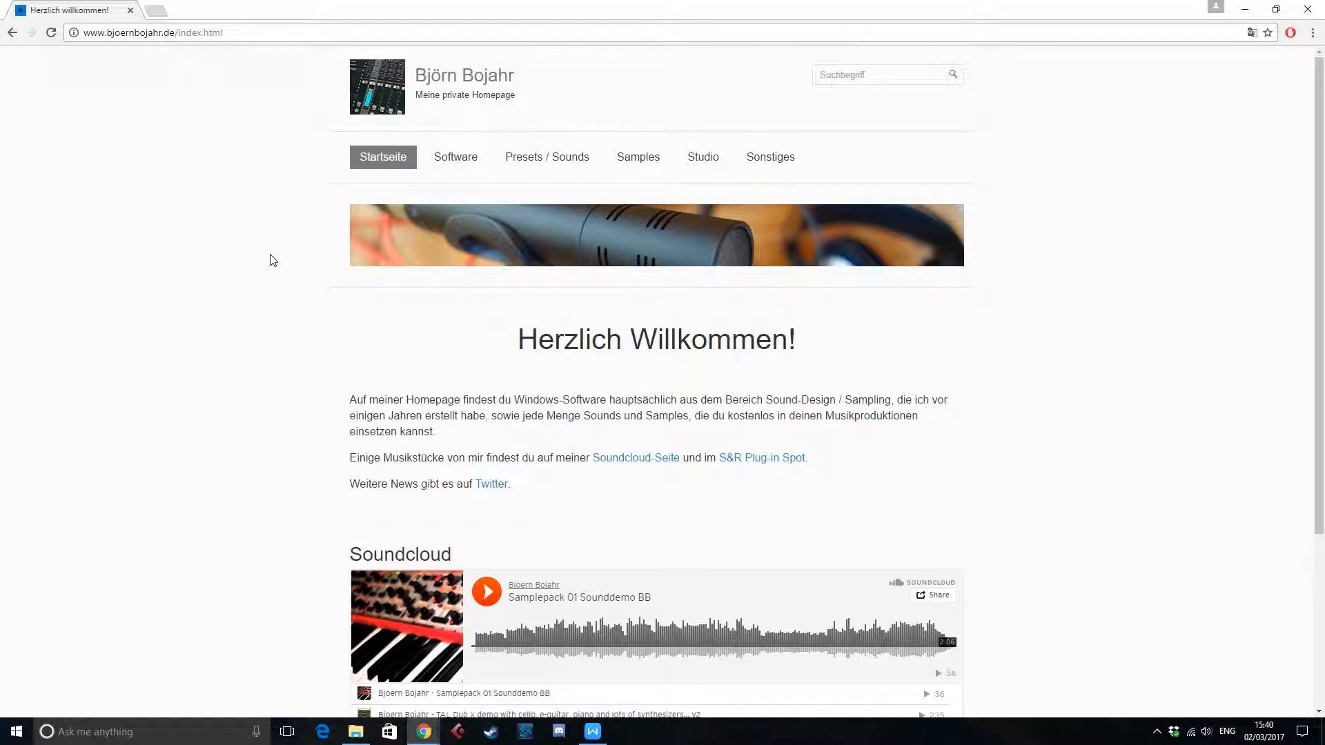
Step: Open the Endless WAV page from the website's software section and download the program
{"action": "scroll", "coordinate": [273, 260], "scroll_direction": "down", "scroll_amount": 1}
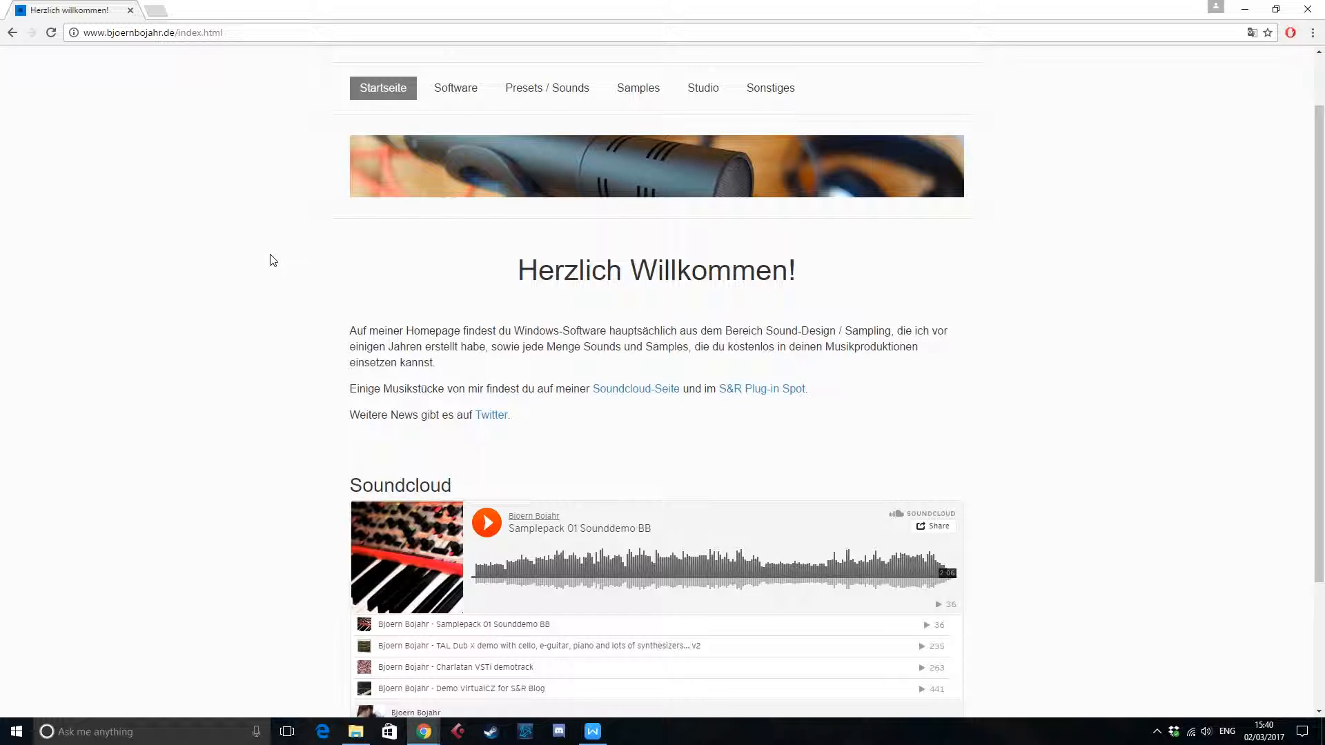
{"action": "scroll", "coordinate": [274, 260], "scroll_direction": "up", "scroll_amount": 1}
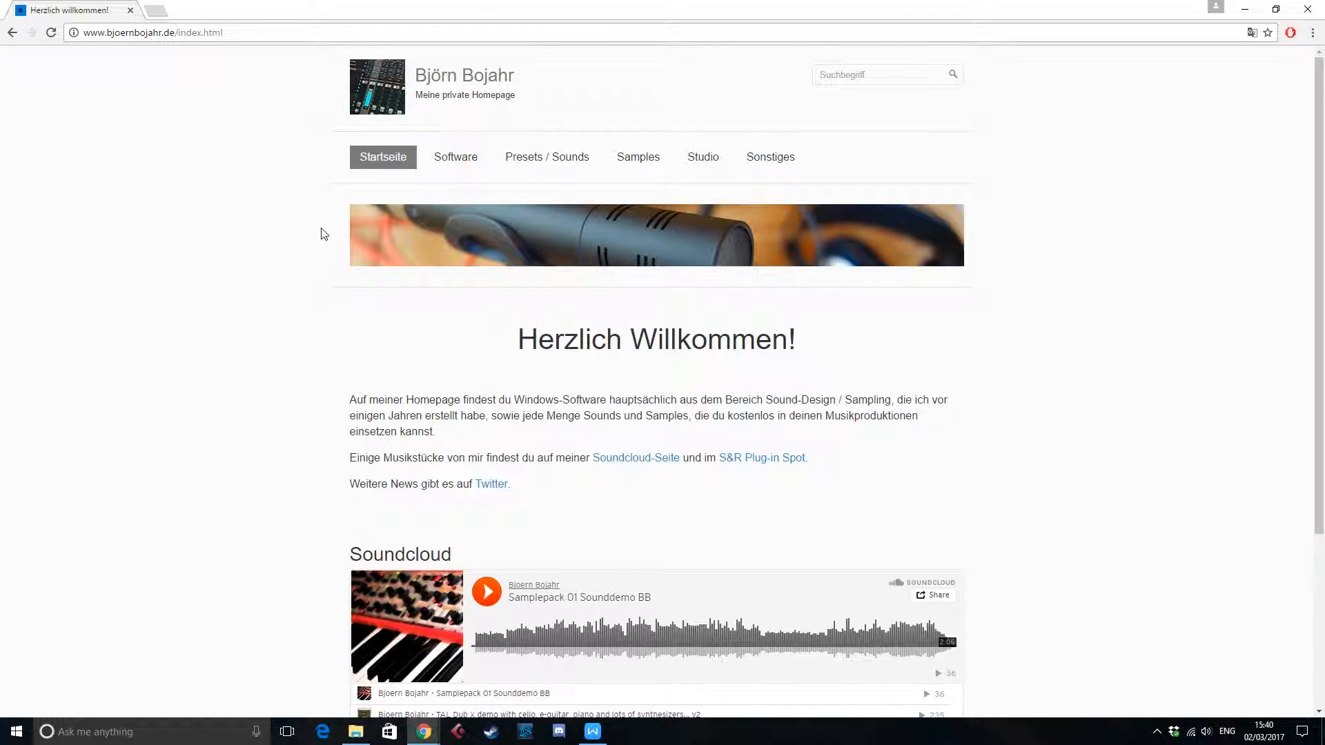
{"action": "mouse_move", "coordinate": [457, 168]}
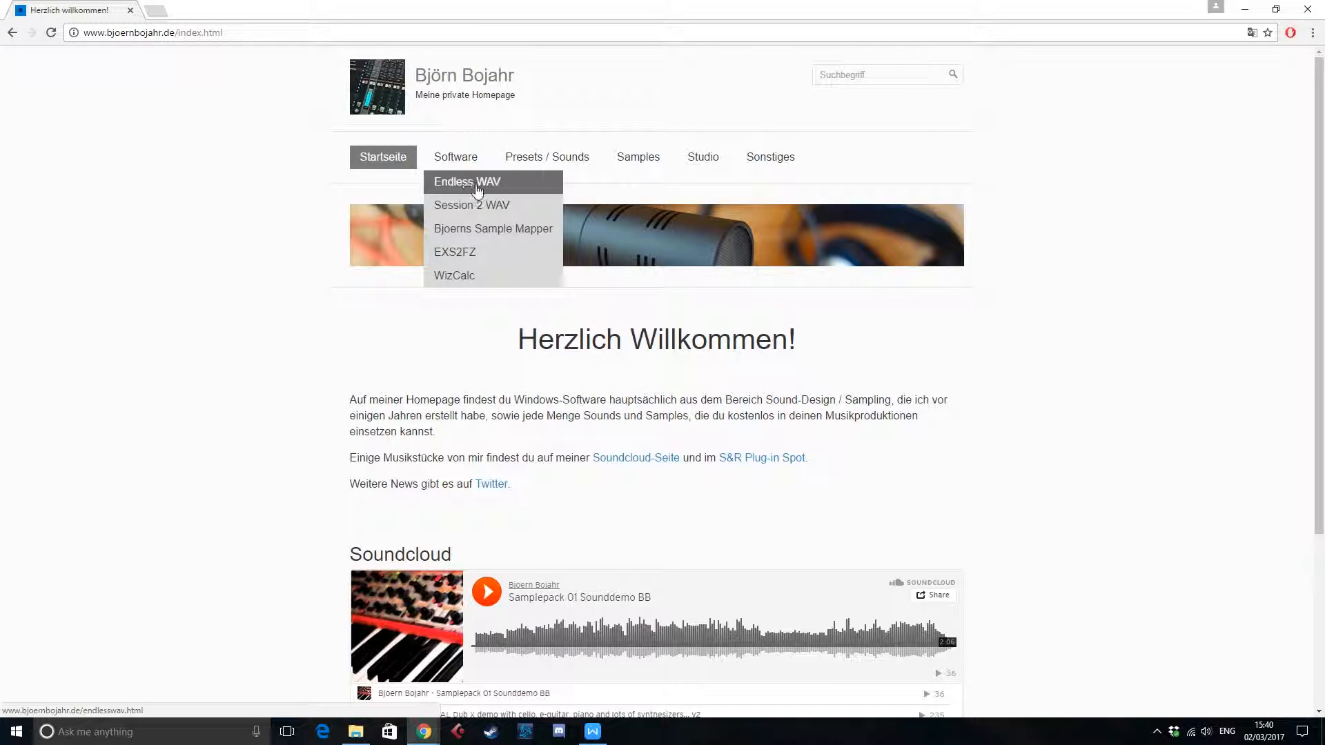
{"action": "left_click", "coordinate": [521, 190]}
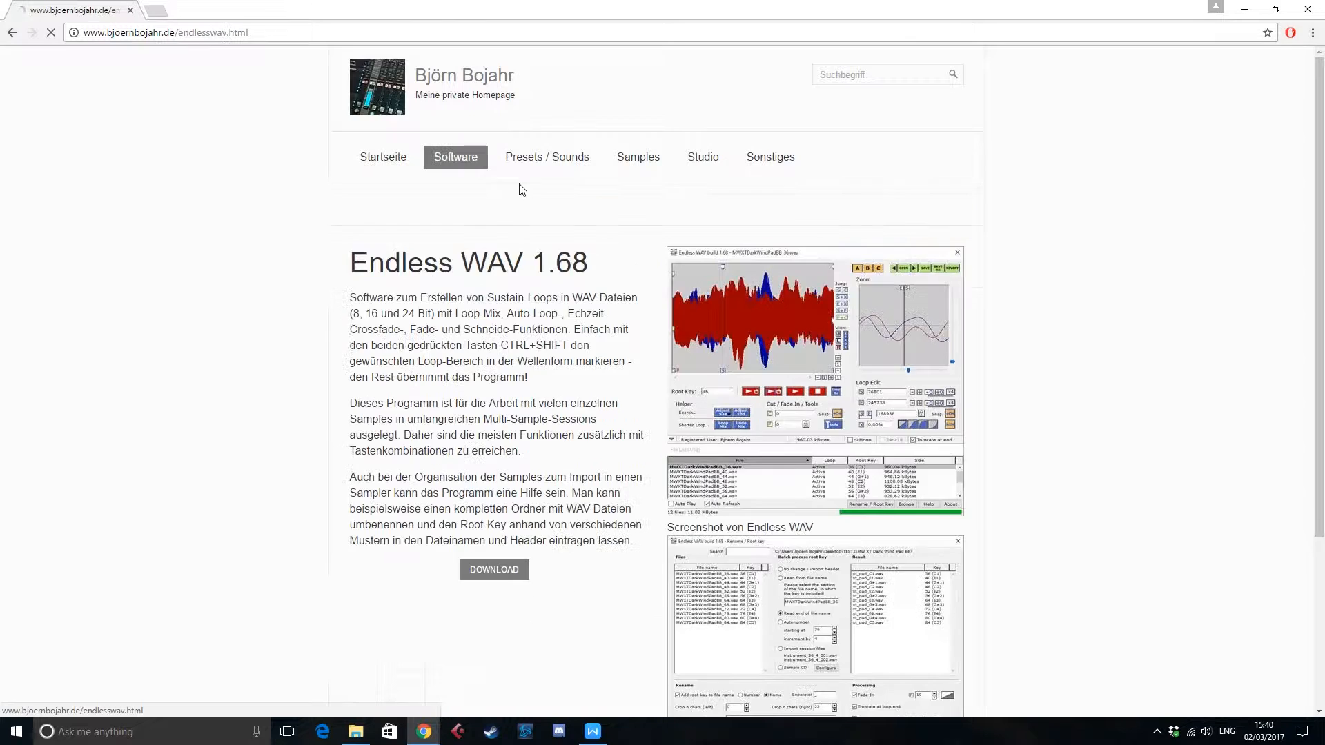
{"action": "scroll", "coordinate": [341, 314], "scroll_direction": "down", "scroll_amount": 1}
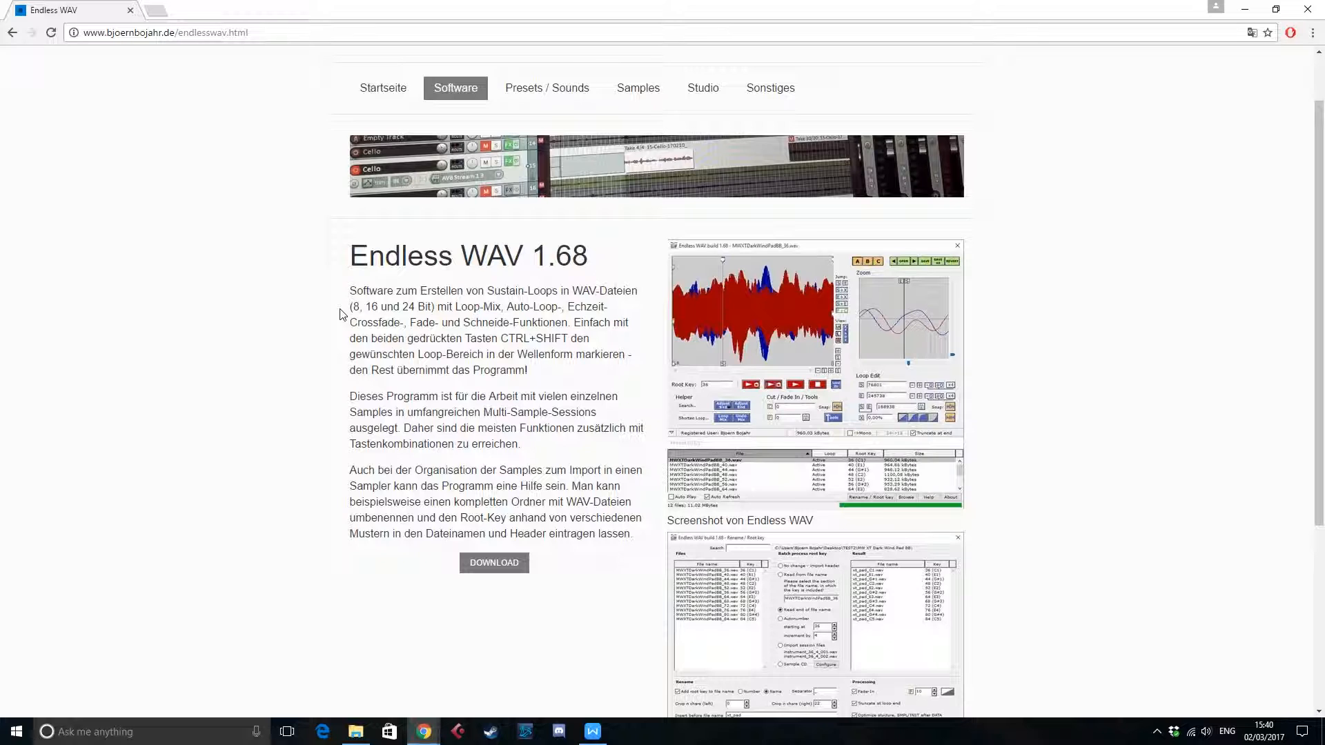
{"action": "scroll", "coordinate": [341, 314], "scroll_direction": "down", "scroll_amount": 1}
{"action": "left_click", "coordinate": [480, 500]}
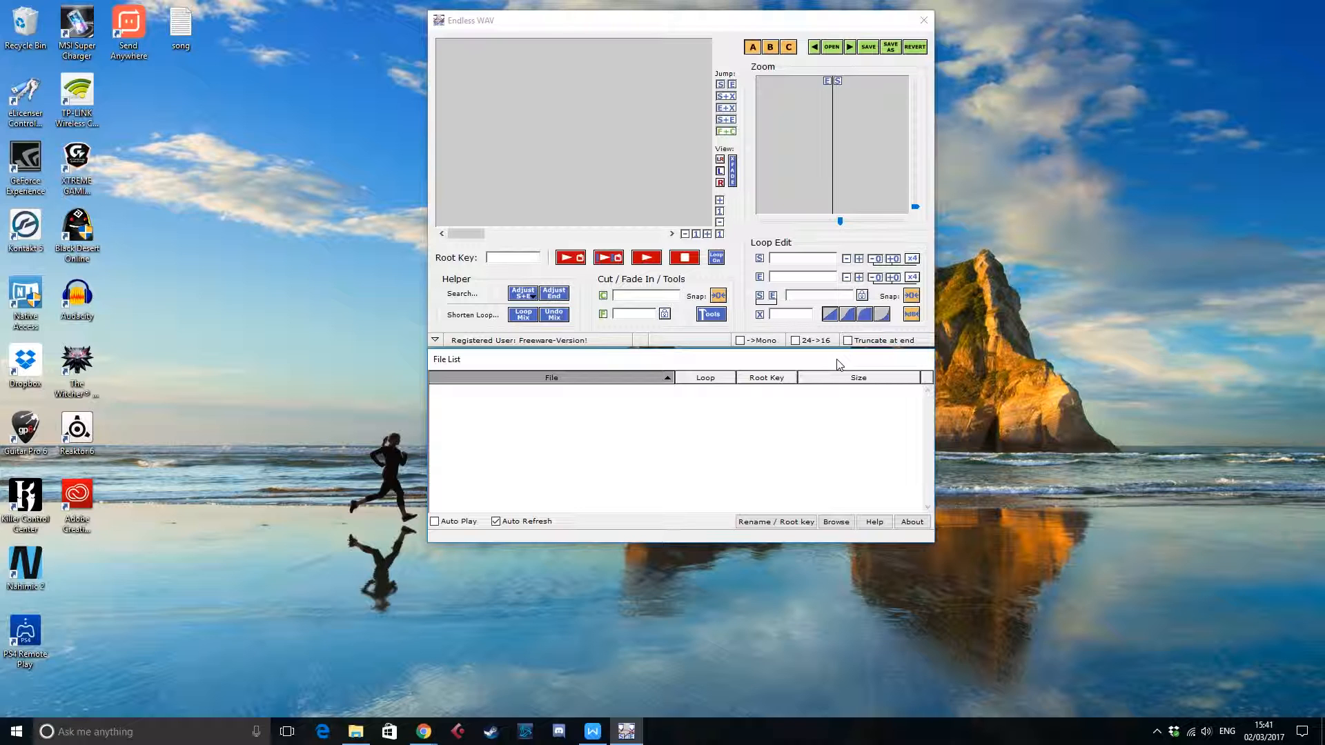
Step: Open the Prisms wave file from the Samplings folder
{"action": "left_click", "coordinate": [832, 47]}
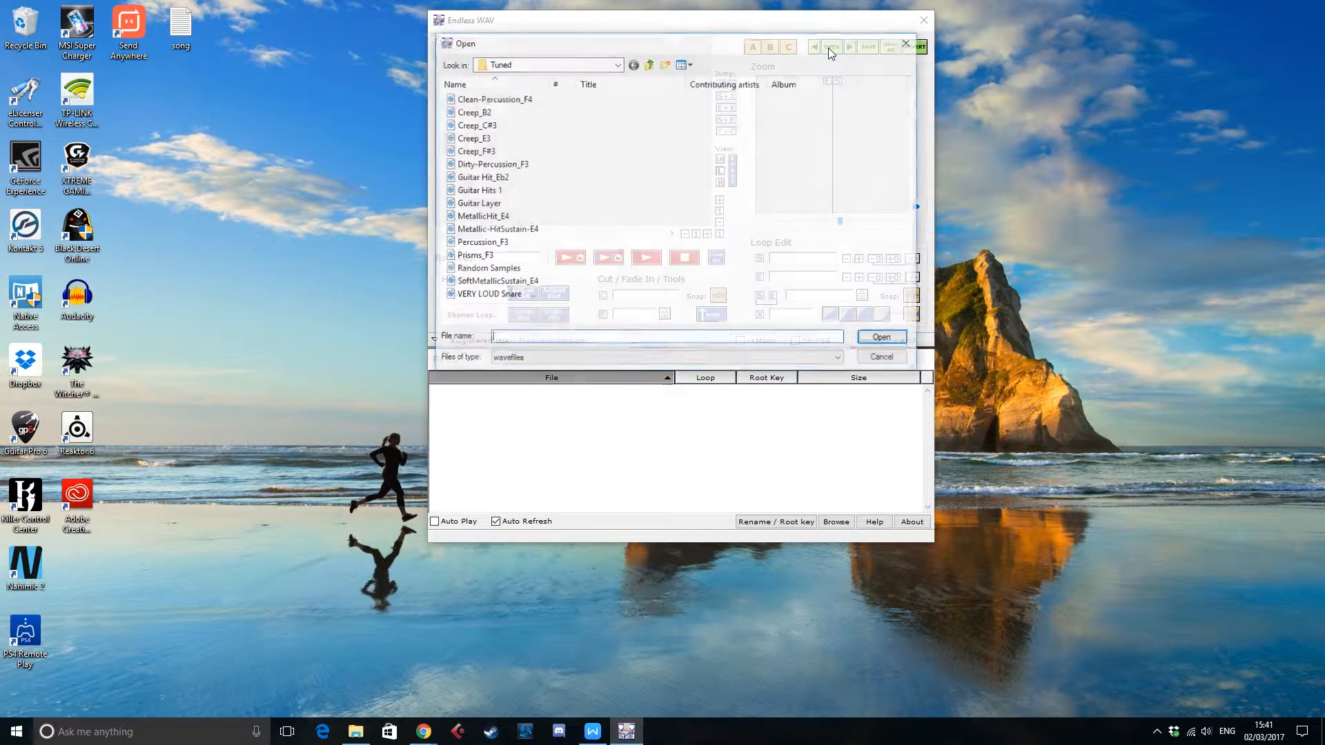
{"action": "left_click", "coordinate": [649, 63]}
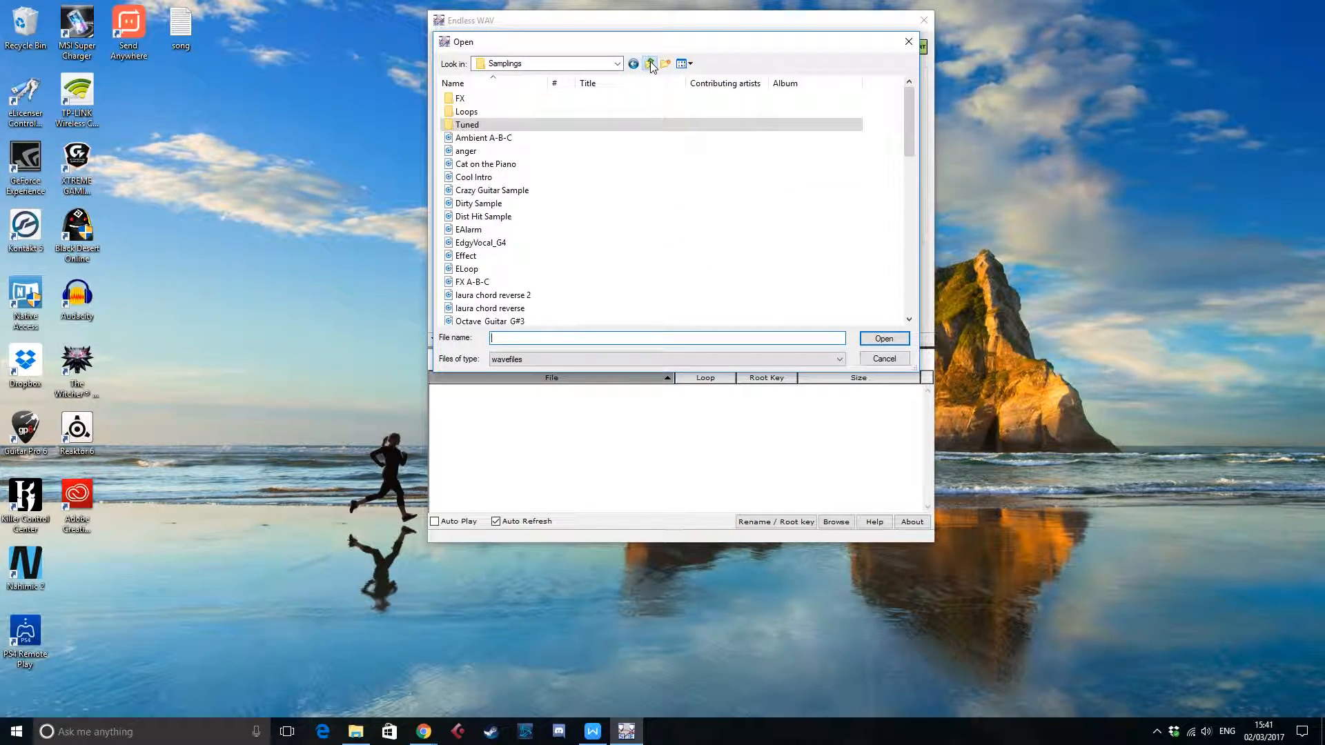
{"action": "scroll", "coordinate": [539, 178], "scroll_direction": "down", "scroll_amount": 9}
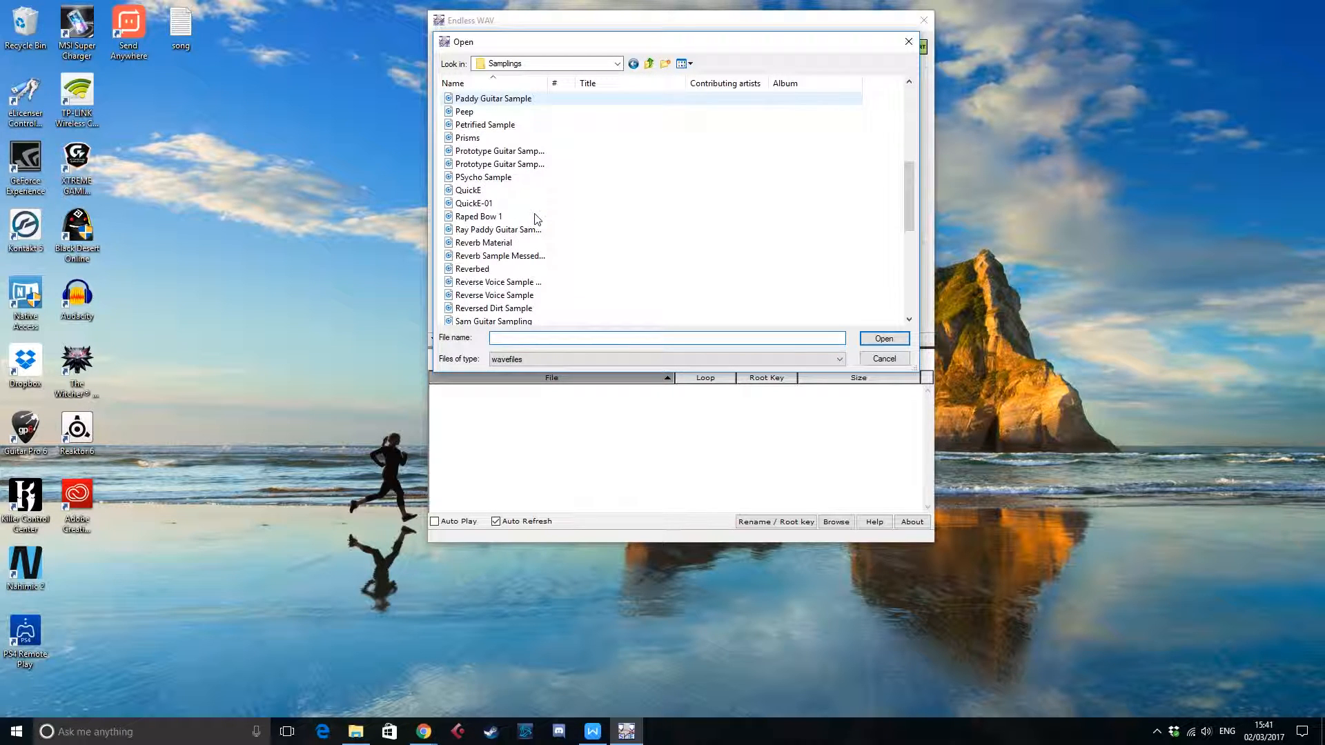
{"action": "scroll", "coordinate": [537, 219], "scroll_direction": "up", "scroll_amount": 9}
{"action": "scroll", "coordinate": [537, 219], "scroll_direction": "down", "scroll_amount": 7}
{"action": "scroll", "coordinate": [537, 219], "scroll_direction": "down", "scroll_amount": 2}
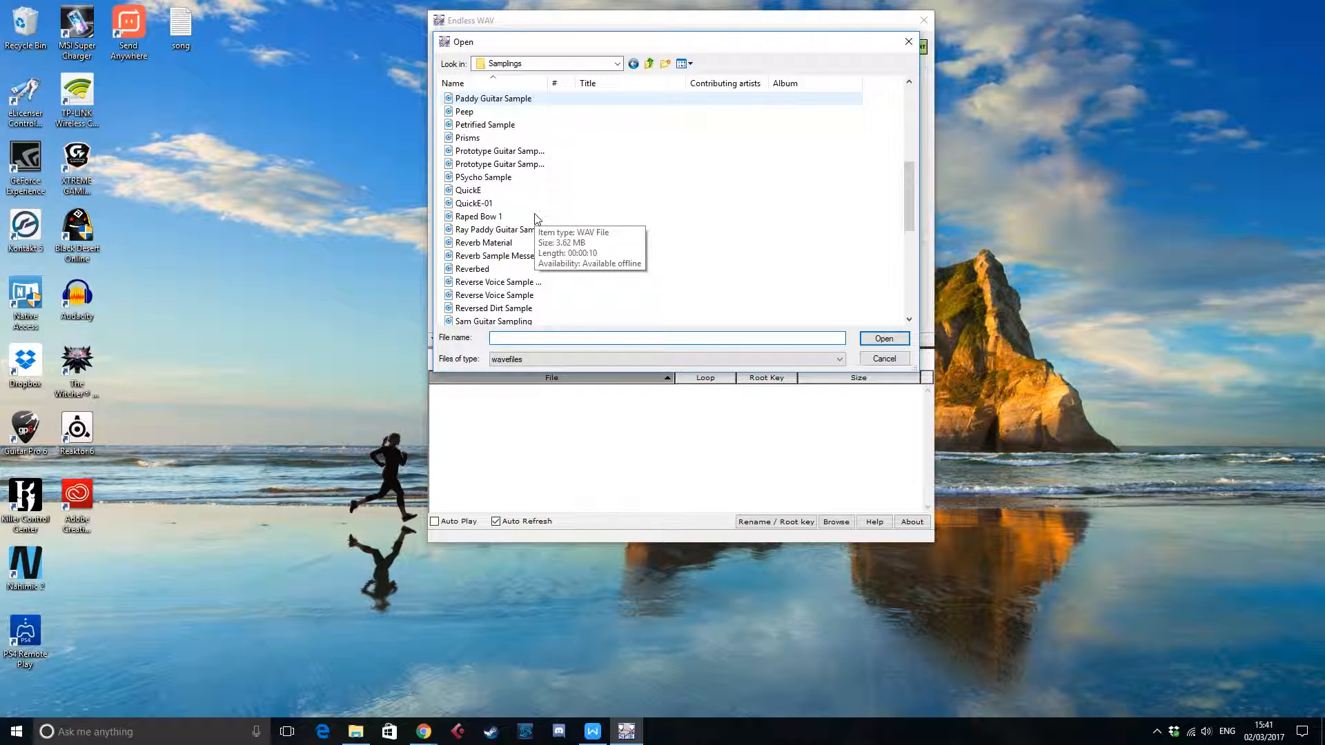
{"action": "scroll", "coordinate": [537, 218], "scroll_direction": "down", "scroll_amount": 1}
{"action": "scroll", "coordinate": [538, 218], "scroll_direction": "up", "scroll_amount": 2}
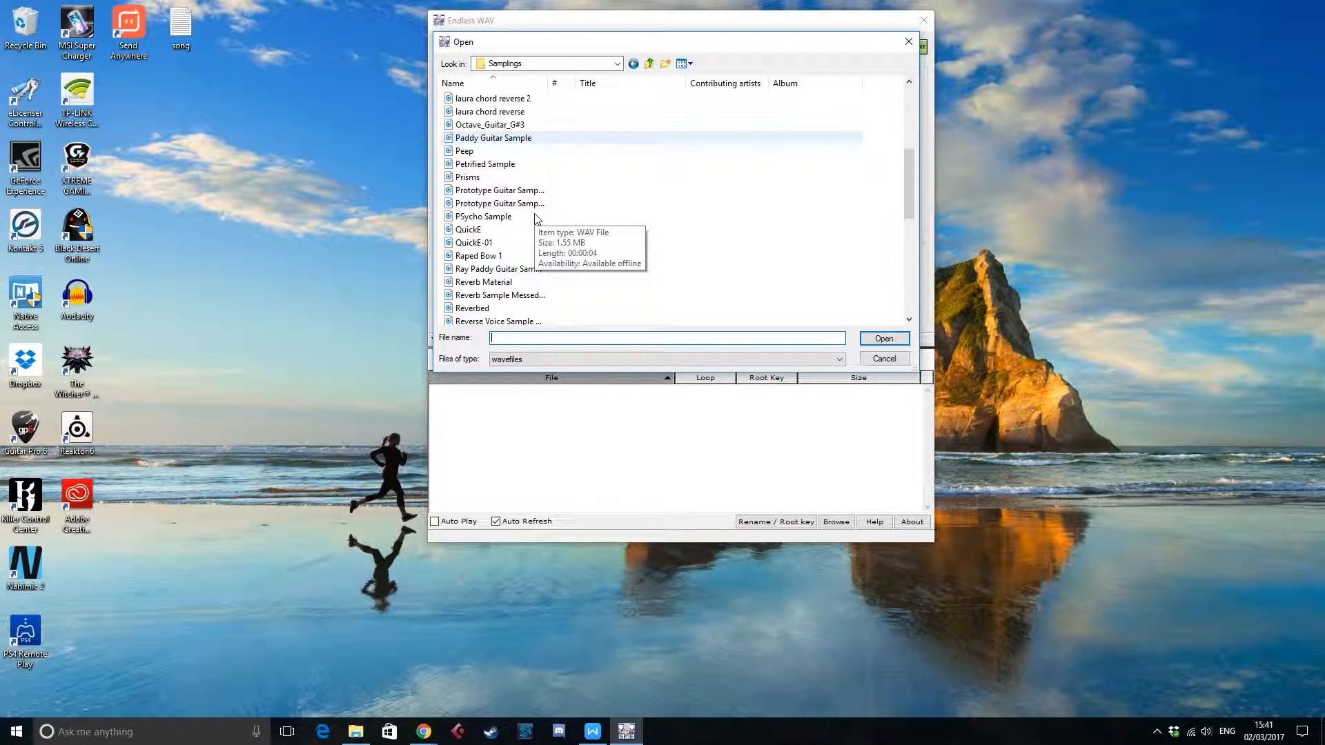
{"action": "scroll", "coordinate": [537, 218], "scroll_direction": "up", "scroll_amount": 2}
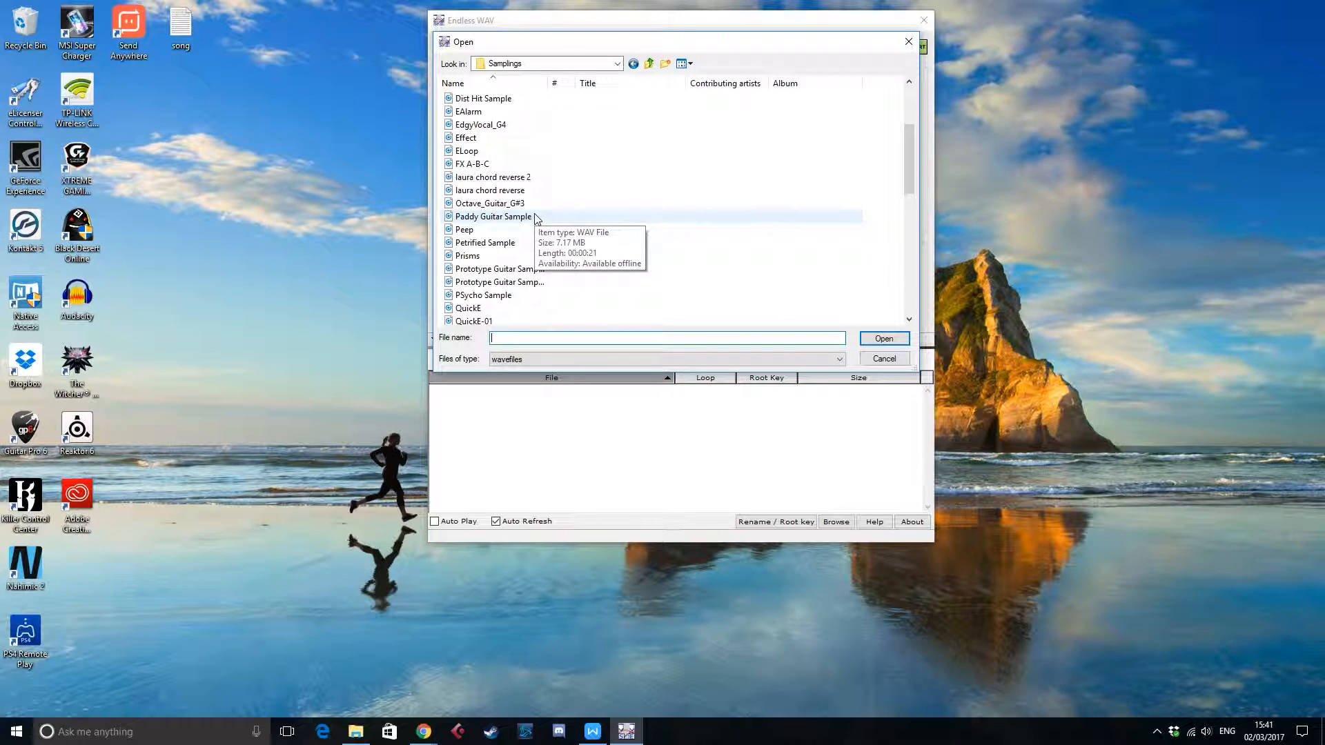
{"action": "scroll", "coordinate": [536, 218], "scroll_direction": "up", "scroll_amount": 3}
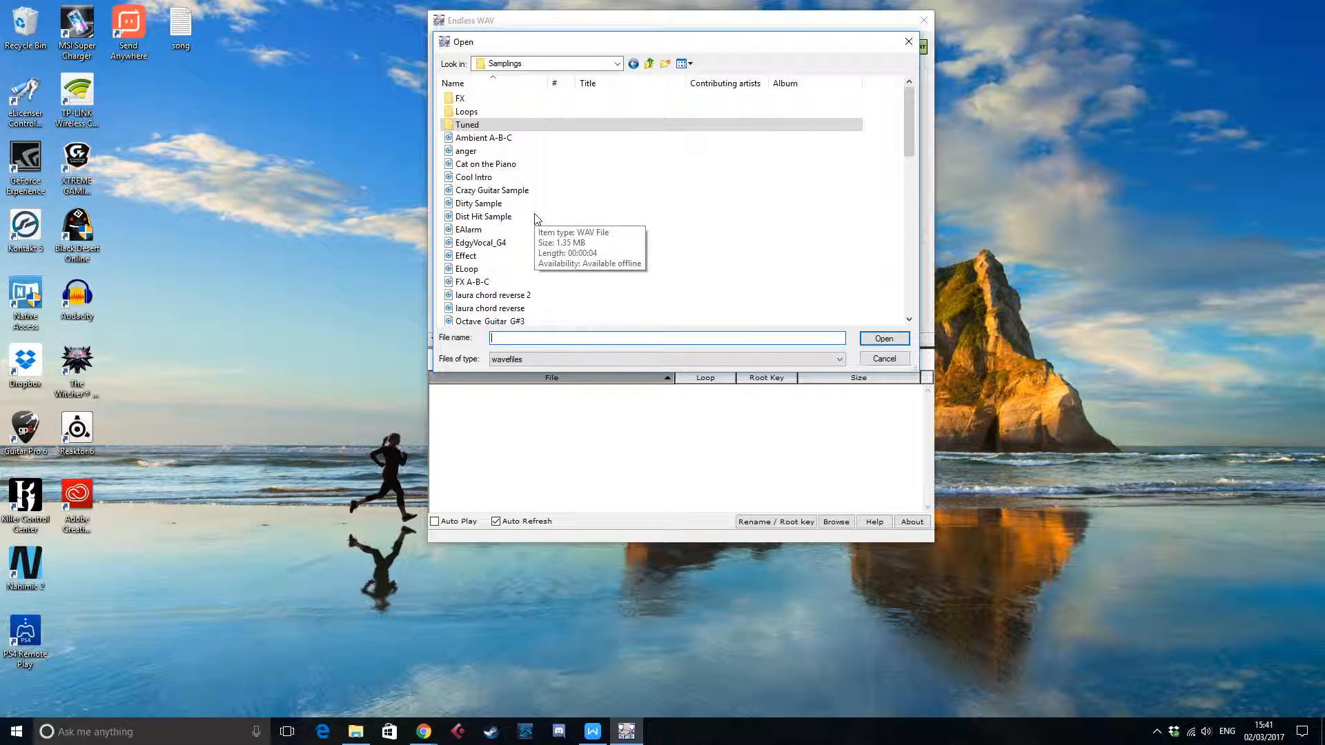
{"action": "scroll", "coordinate": [537, 218], "scroll_direction": "down", "scroll_amount": 1}
{"action": "scroll", "coordinate": [537, 218], "scroll_direction": "down", "scroll_amount": 1}
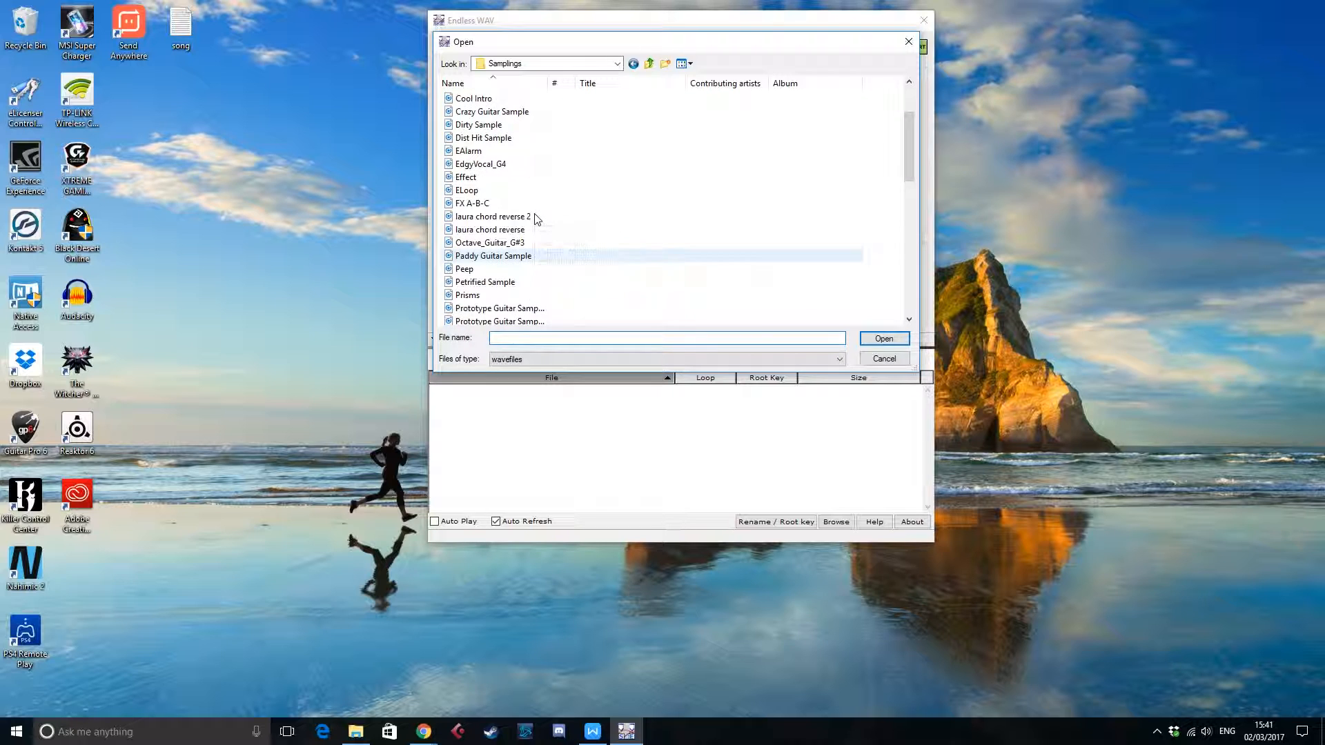
{"action": "scroll", "coordinate": [530, 255], "scroll_direction": "down", "scroll_amount": 1}
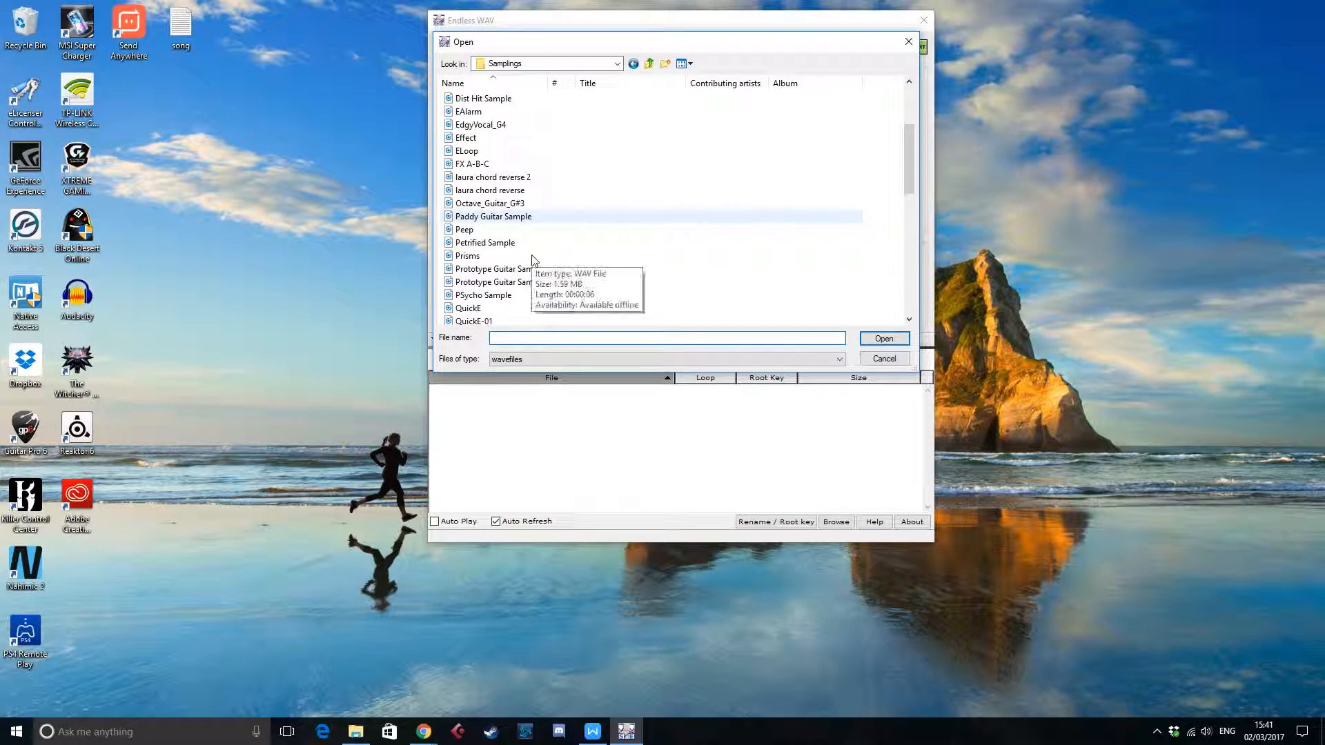
{"action": "left_click", "coordinate": [494, 259]}
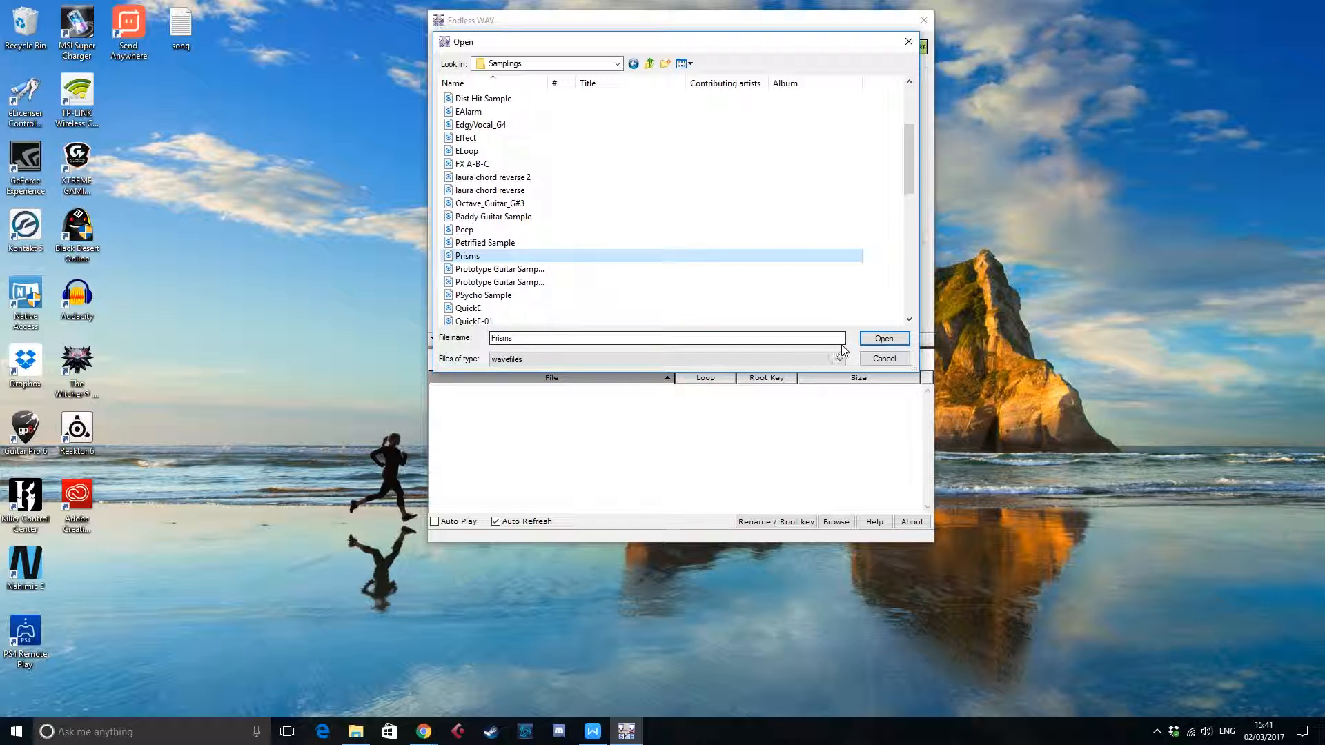
{"action": "left_click", "coordinate": [882, 341]}
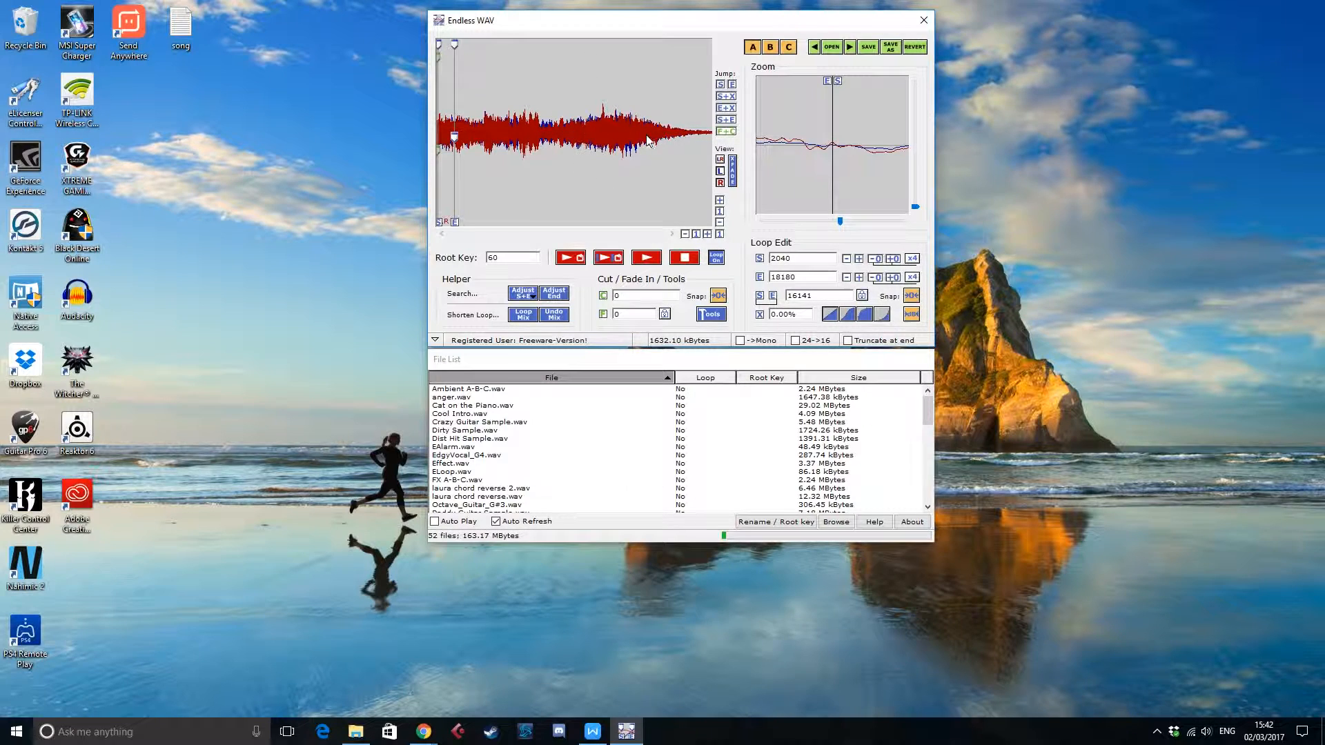
Step: Load the next sample in the folder, then load Prisms.wav again from the file list
{"action": "left_click", "coordinate": [850, 46]}
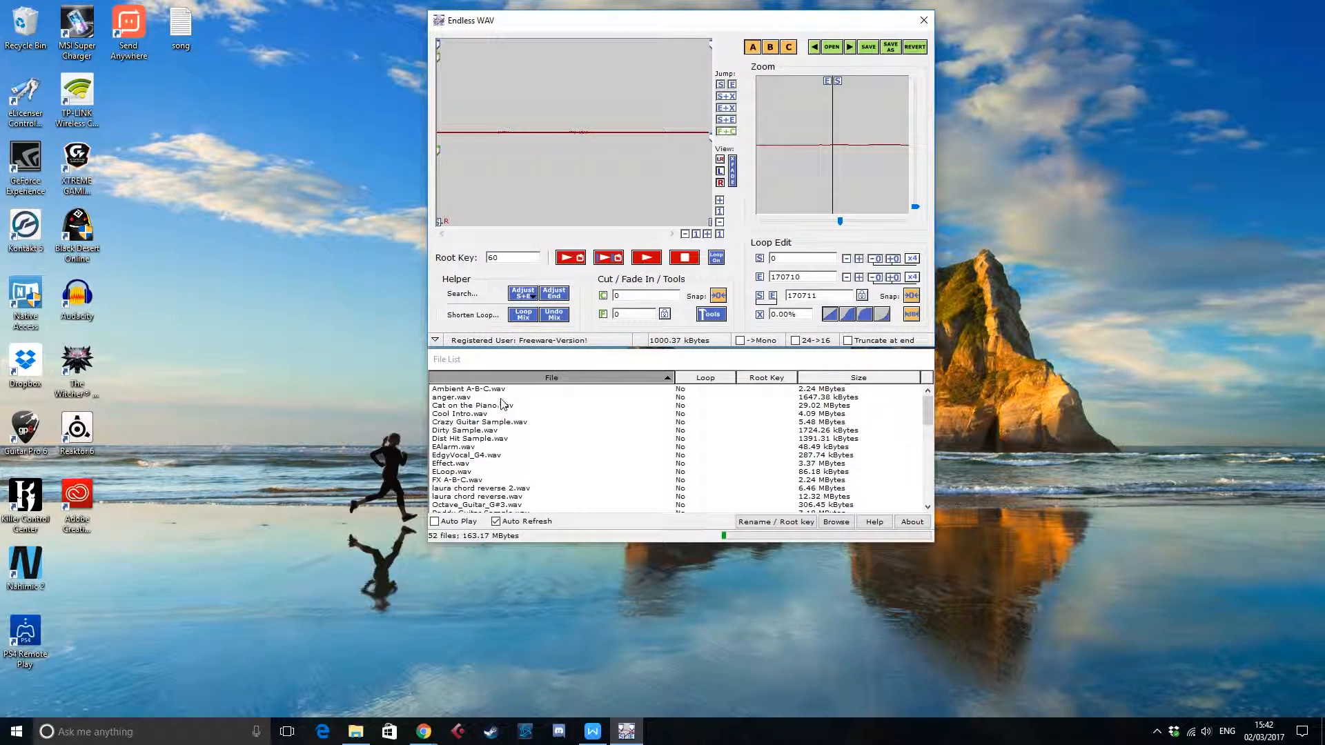
{"action": "left_click", "coordinate": [929, 414]}
{"action": "left_click_drag", "start_coordinate": [930, 411], "coordinate": [930, 413]}
{"action": "scroll", "coordinate": [586, 424], "scroll_direction": "down", "scroll_amount": 1}
{"action": "scroll", "coordinate": [588, 429], "scroll_direction": "down", "scroll_amount": 1}
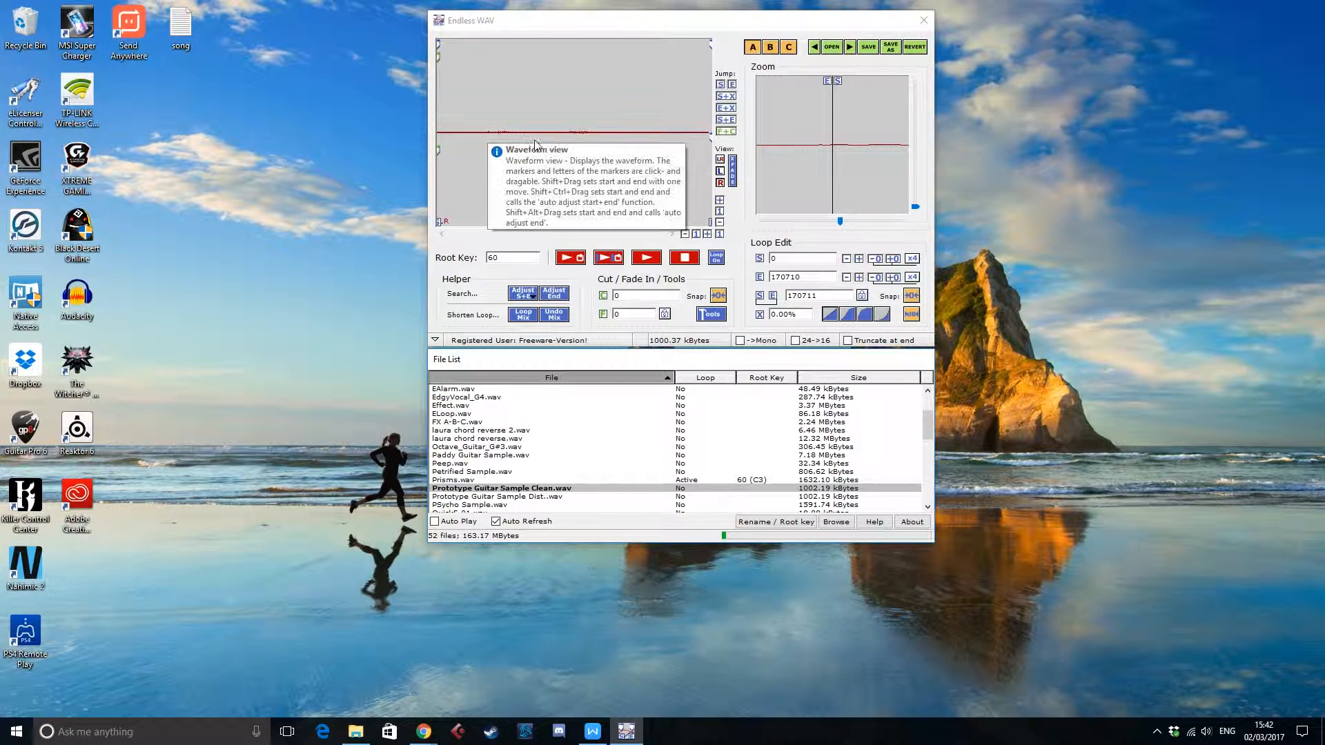
{"action": "left_click", "coordinate": [457, 481]}
{"action": "left_click", "coordinate": [528, 488]}
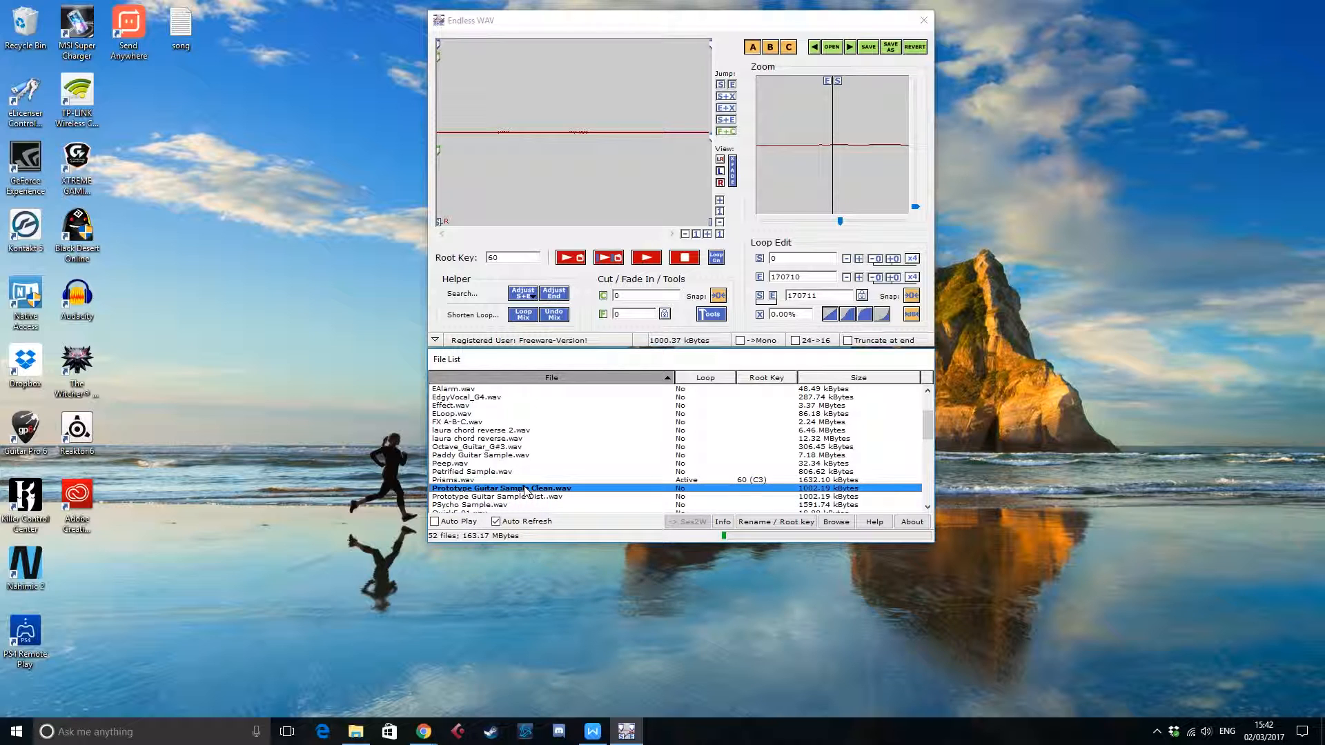
{"action": "left_click", "coordinate": [466, 482]}
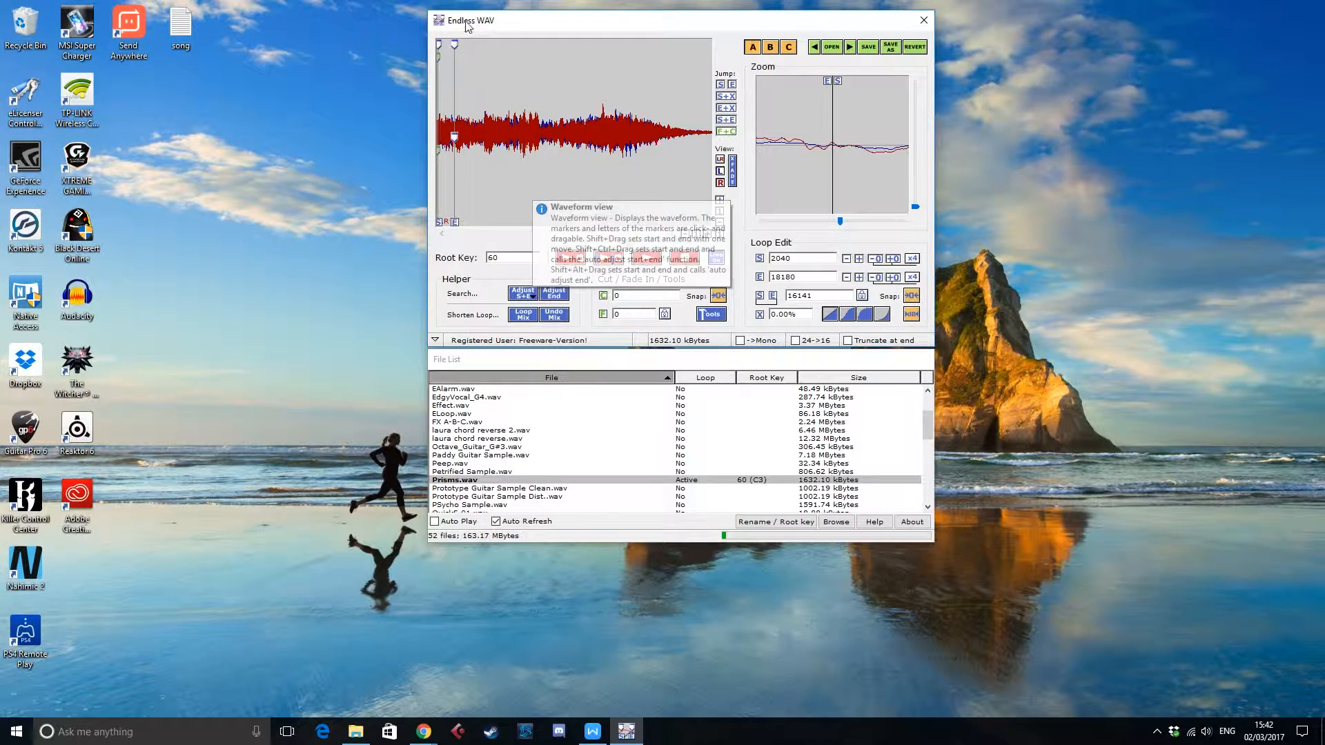
Step: Place the loop start marker at about 78683 and the loop end marker at about 176167, with a fade-in of about 350
{"action": "left_click_drag", "start_coordinate": [454, 41], "coordinate": [612, 48]}
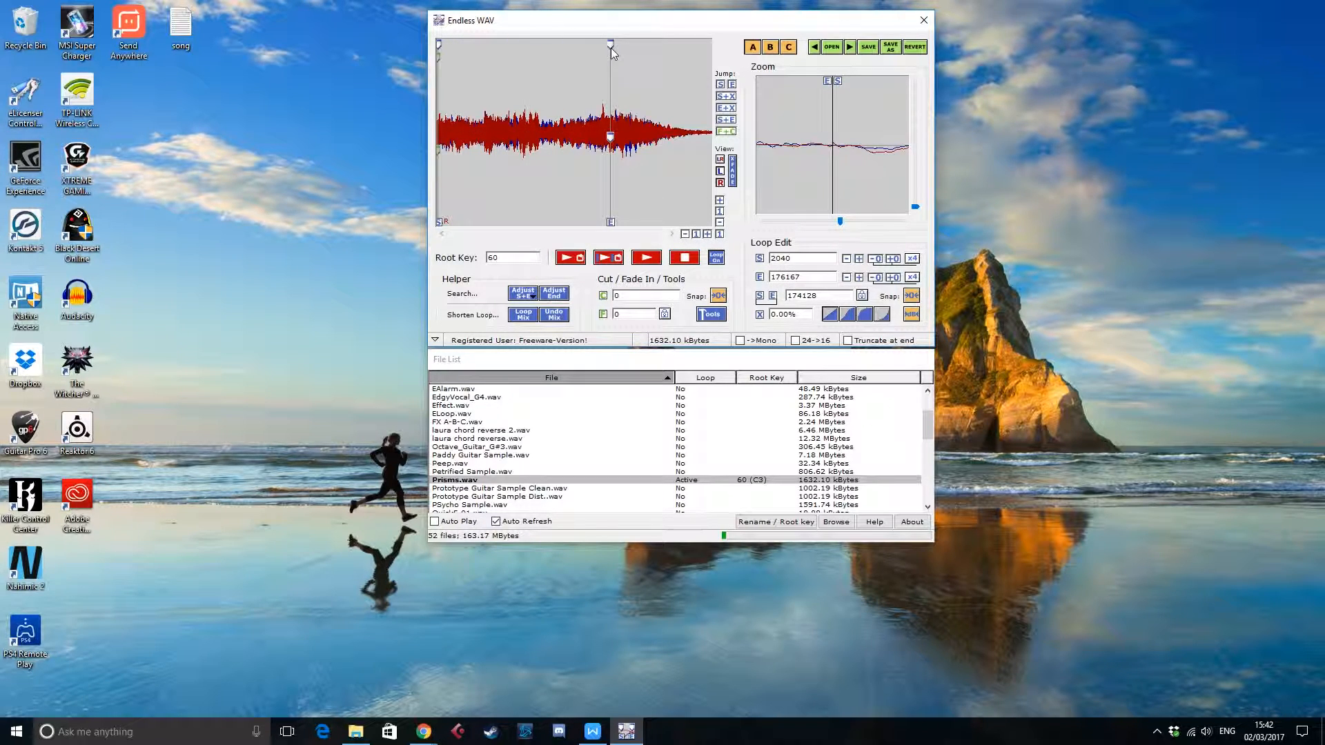
{"action": "mouse_move", "coordinate": [439, 42]}
{"action": "left_mouse_down"}
{"action": "mouse_move", "coordinate": [519, 48]}
{"action": "mouse_move", "coordinate": [447, 57]}
{"action": "left_mouse_up"}
{"action": "left_click_drag", "start_coordinate": [446, 151], "coordinate": [437, 151]}
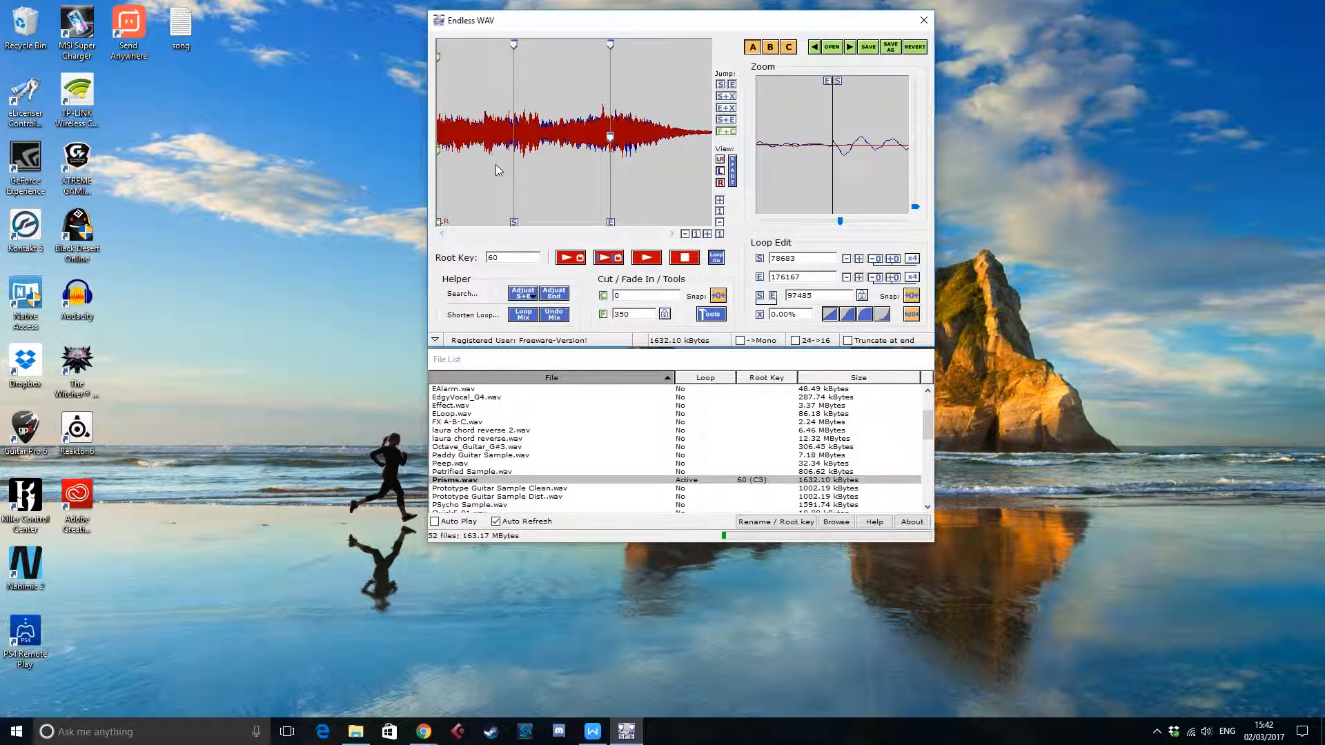
Step: Normalize the Prisms sample and play it back
{"action": "left_click", "coordinate": [718, 316]}
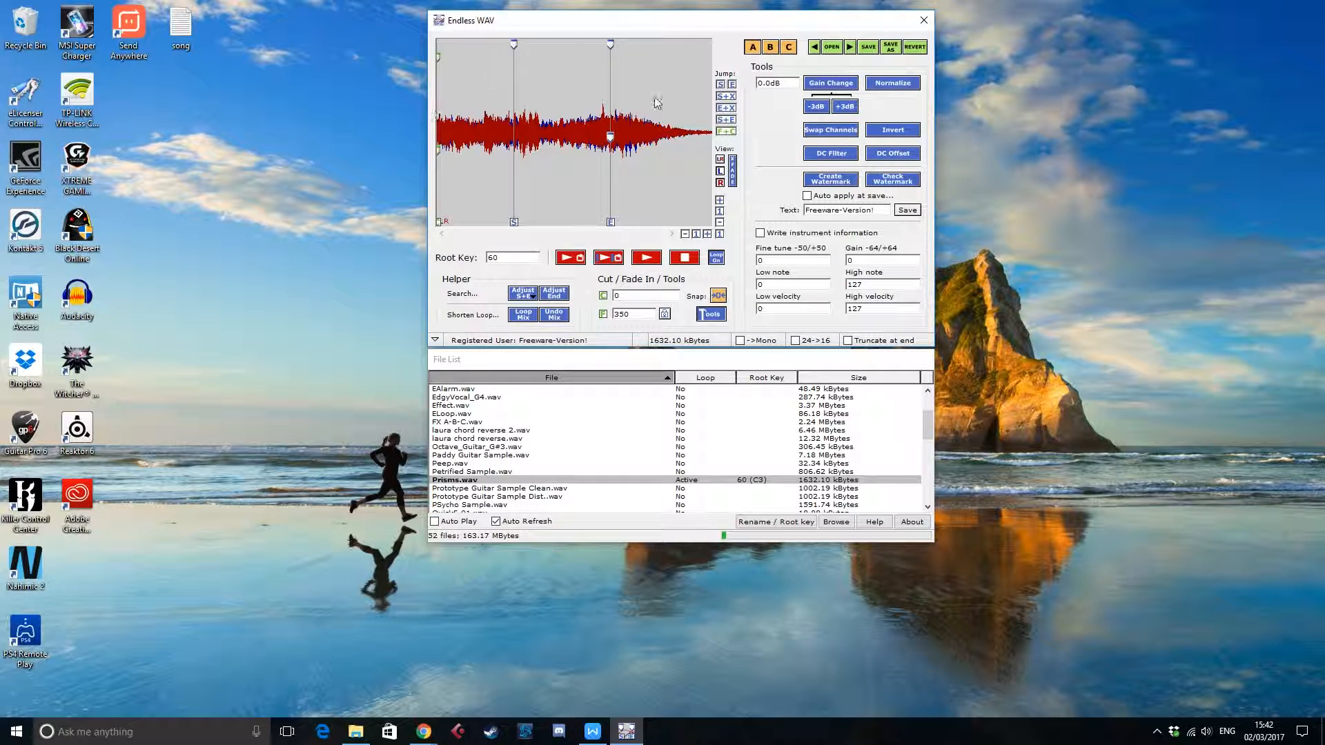
{"action": "left_click", "coordinate": [711, 315]}
{"action": "left_click", "coordinate": [709, 318]}
{"action": "left_click", "coordinate": [892, 82]}
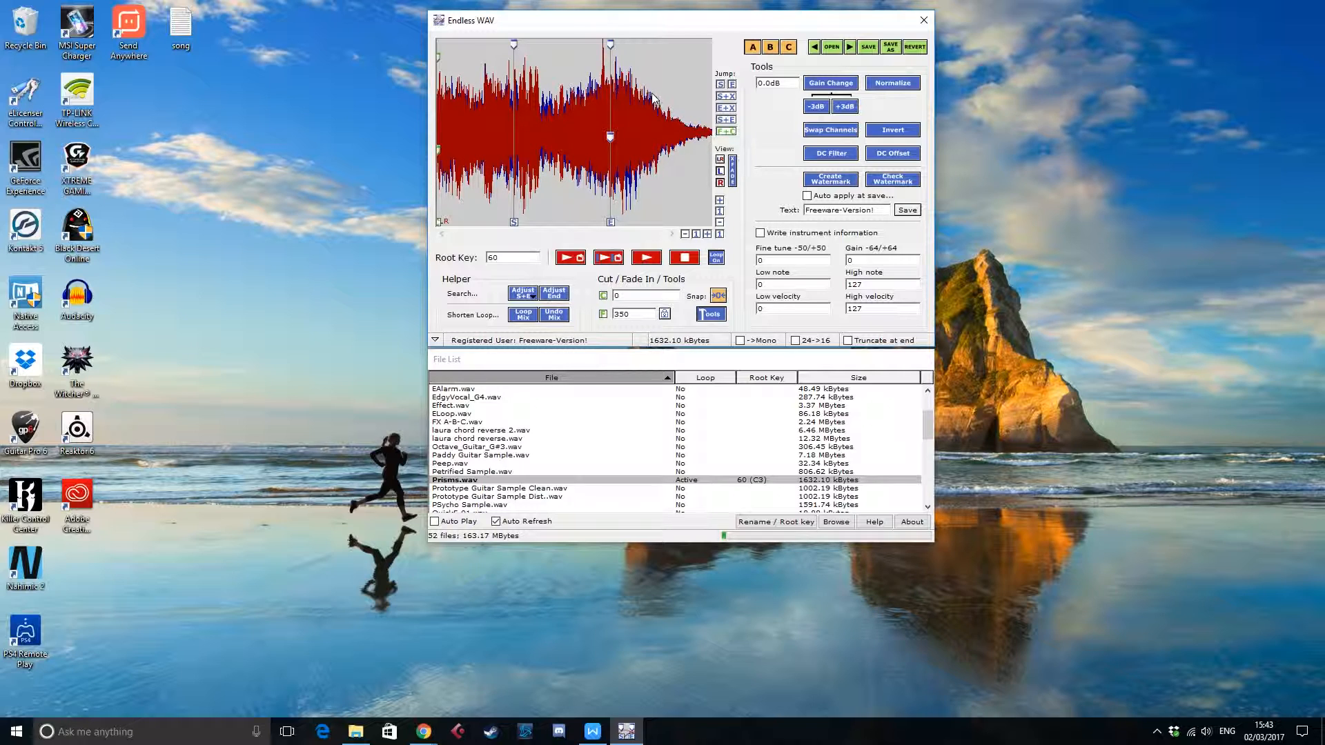
{"action": "left_click", "coordinate": [646, 260]}
Step: Move the loop end marker to the very end of the waveform and play the sample to check it
{"action": "left_click_drag", "start_coordinate": [613, 46], "coordinate": [713, 48]}
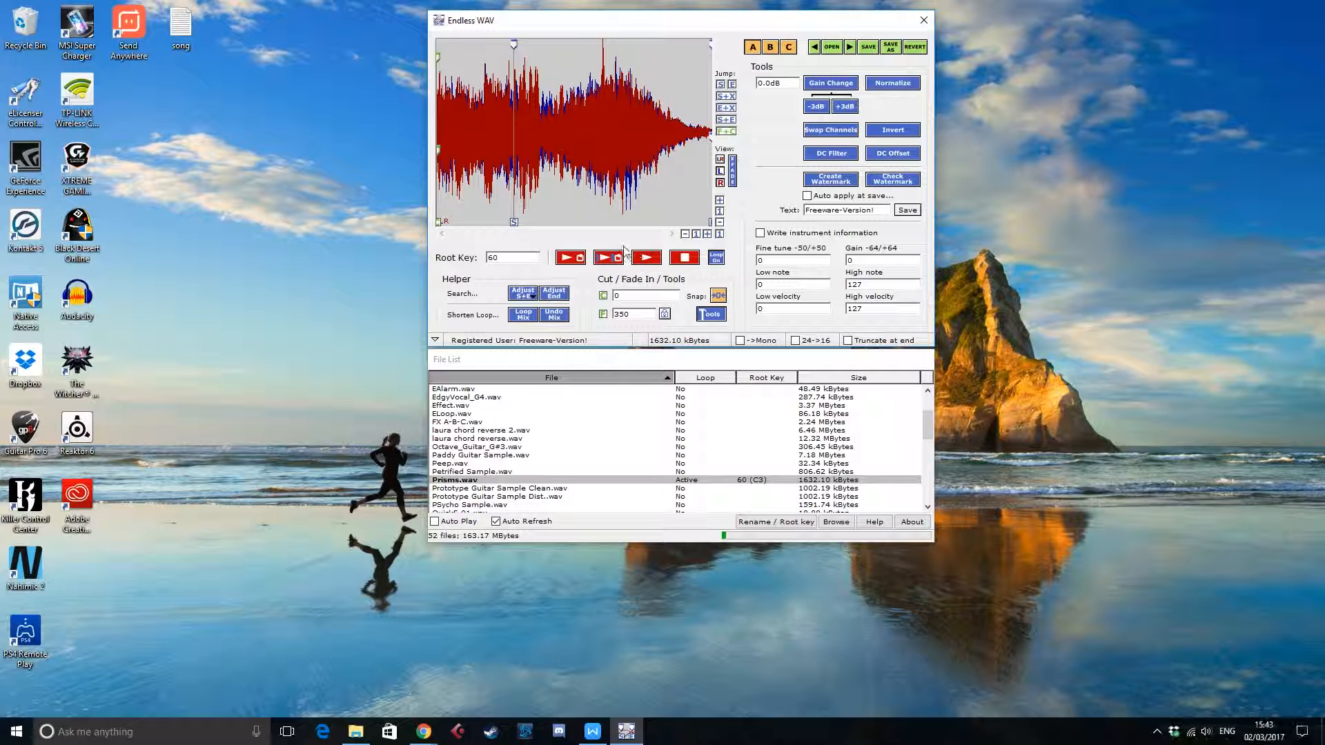
{"action": "left_click", "coordinate": [646, 257]}
{"action": "left_click", "coordinate": [684, 259]}
{"action": "left_click", "coordinate": [653, 259]}
{"action": "left_click", "coordinate": [682, 259]}
Step: Mark a loop area near the sample's beginning, from about 9398 to 47381, with automatic adjustment of start and end, and show its loop settings
{"action": "left_click", "coordinate": [708, 234]}
{"action": "left_click", "coordinate": [707, 234]}
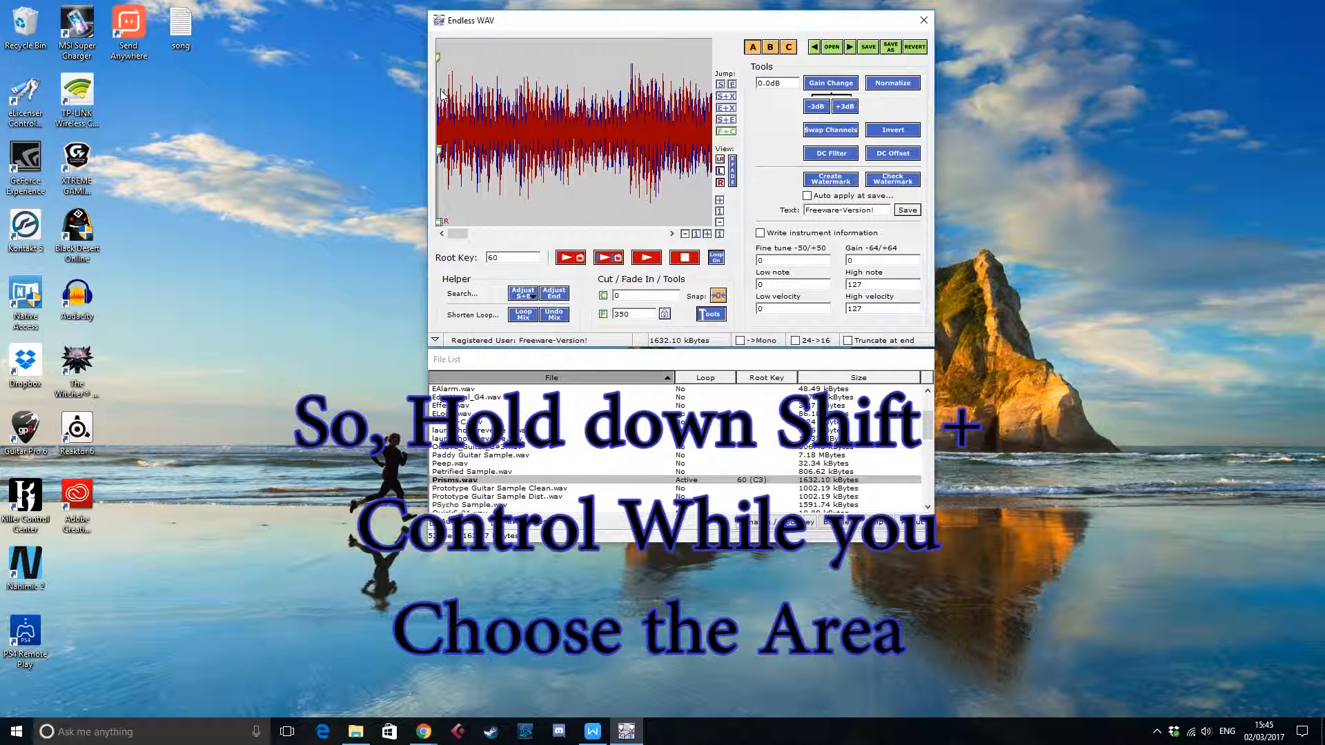
{"action": "left_click_drag", "start_coordinate": [440, 96], "coordinate": [627, 101]}
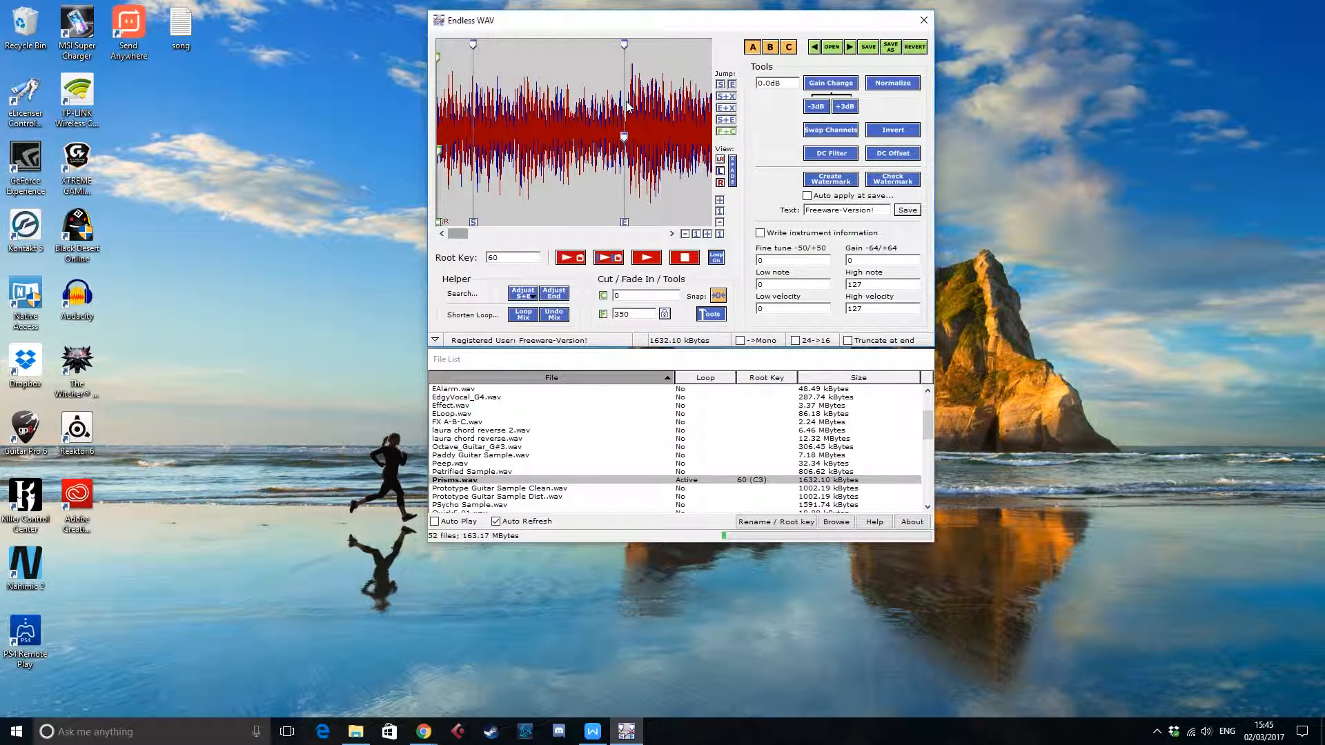
{"action": "left_click", "coordinate": [709, 316]}
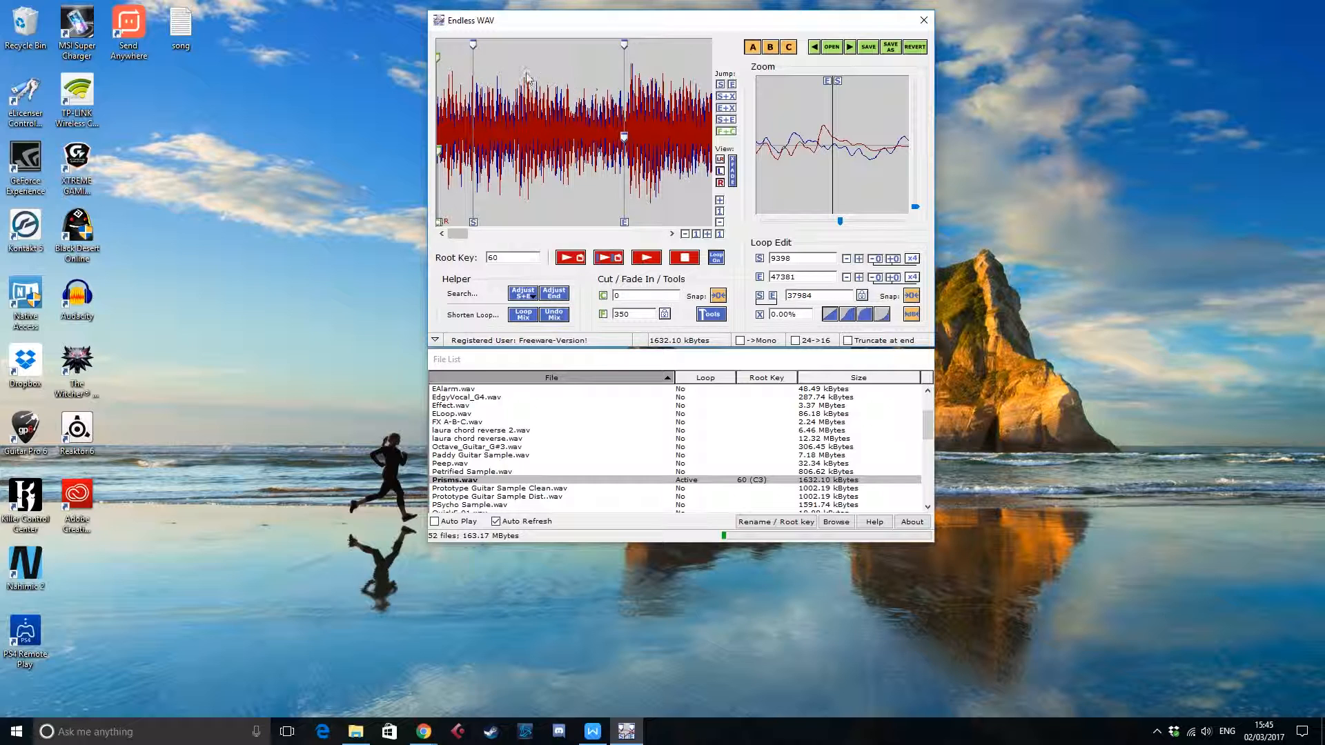
Step: Play back the sample to hear the newly marked loop
{"action": "left_click", "coordinate": [573, 262]}
{"action": "left_click", "coordinate": [648, 265]}
{"action": "mouse_move", "coordinate": [647, 25]}
{"action": "left_mouse_down"}
{"action": "mouse_move", "coordinate": [613, 29]}
{"action": "mouse_move", "coordinate": [635, 22]}
{"action": "left_mouse_up"}
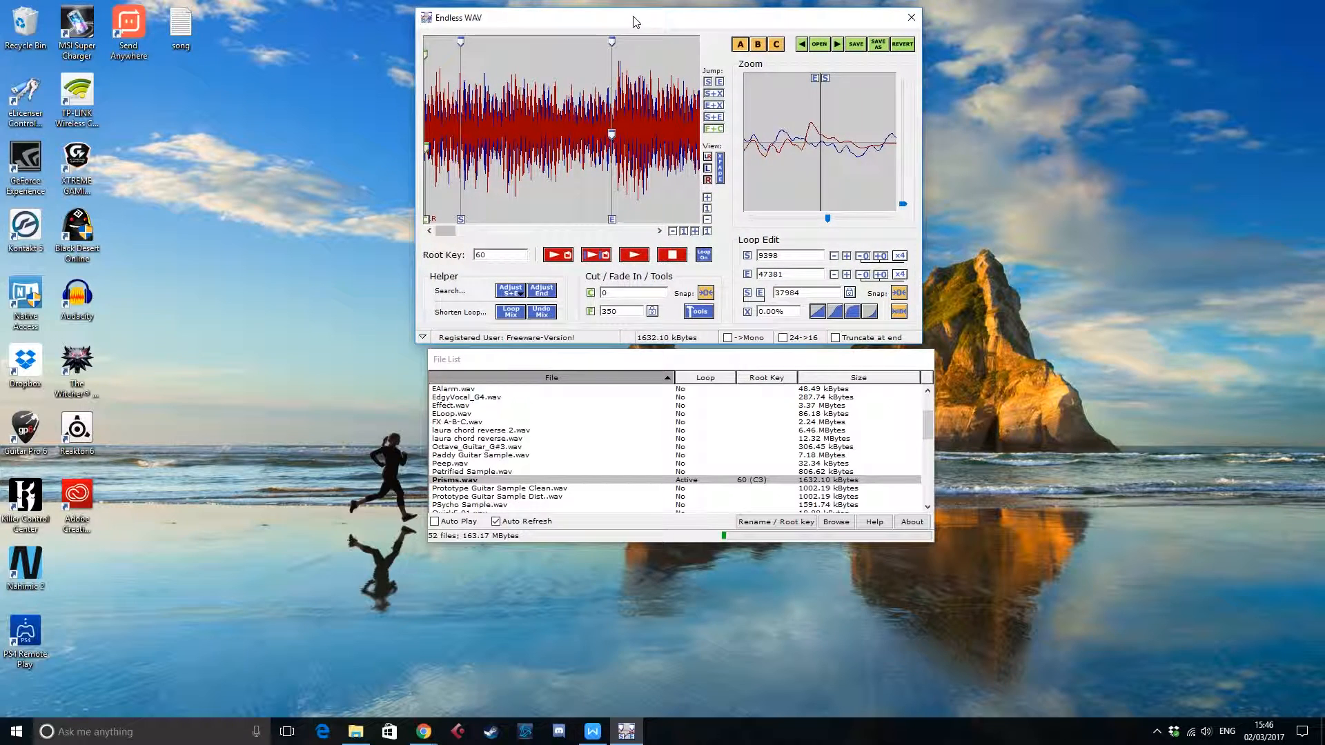
Step: Save a copy of the looped sample as Prisms in the Tuned folder
{"action": "left_click", "coordinate": [878, 44]}
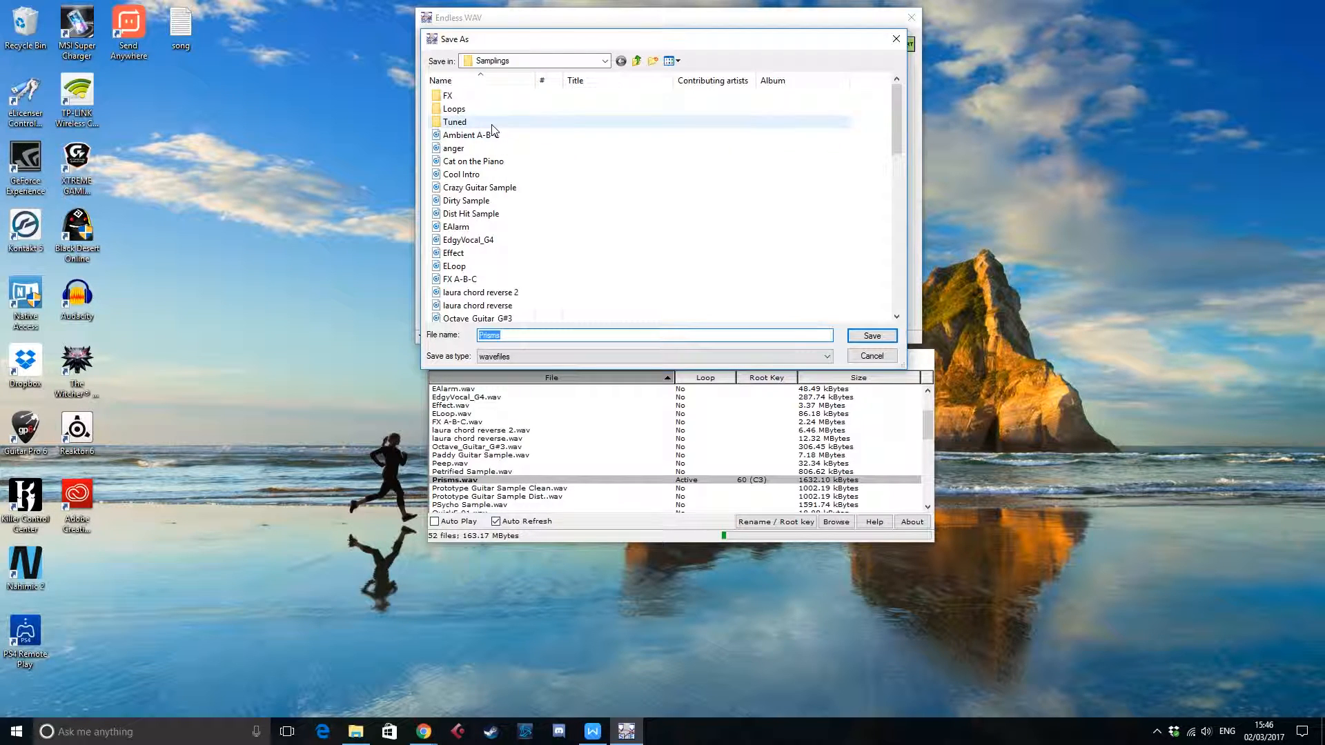
{"action": "scroll", "coordinate": [558, 220], "scroll_direction": "down", "scroll_amount": 4}
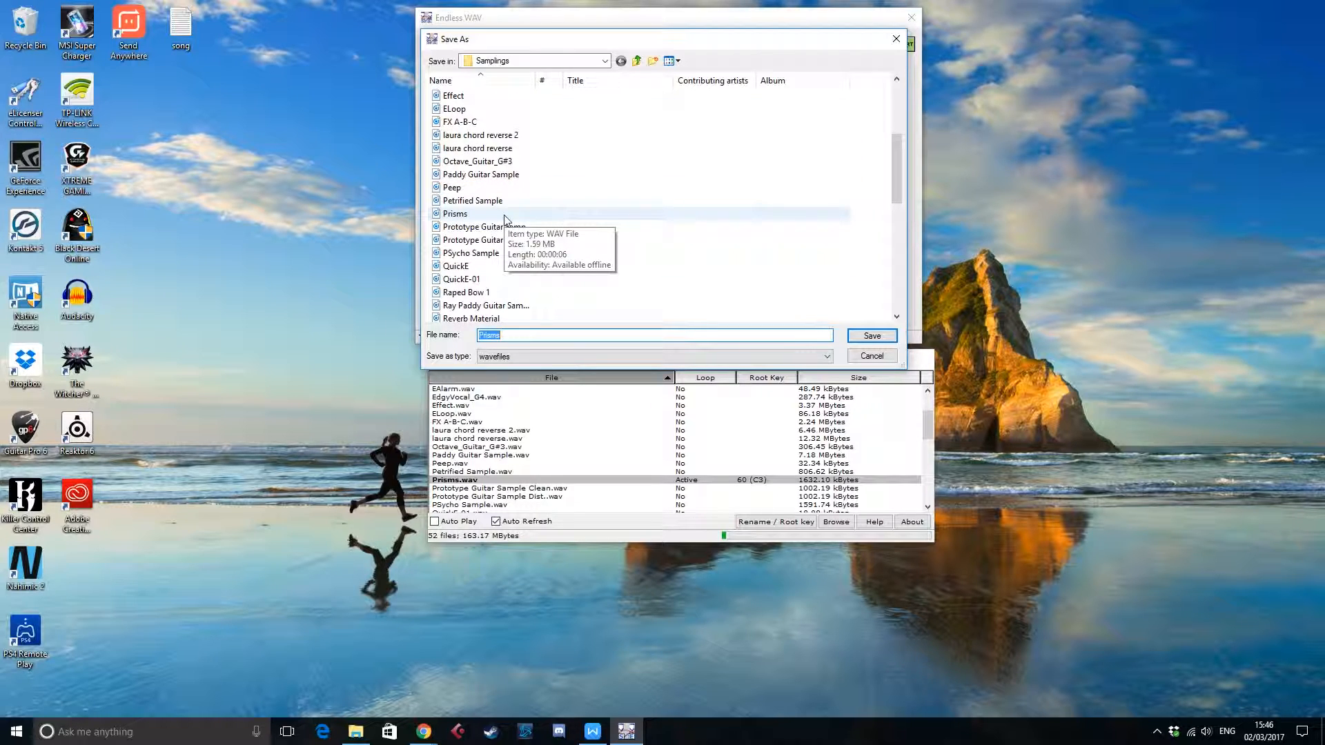
{"action": "scroll", "coordinate": [504, 219], "scroll_direction": "up", "scroll_amount": 4}
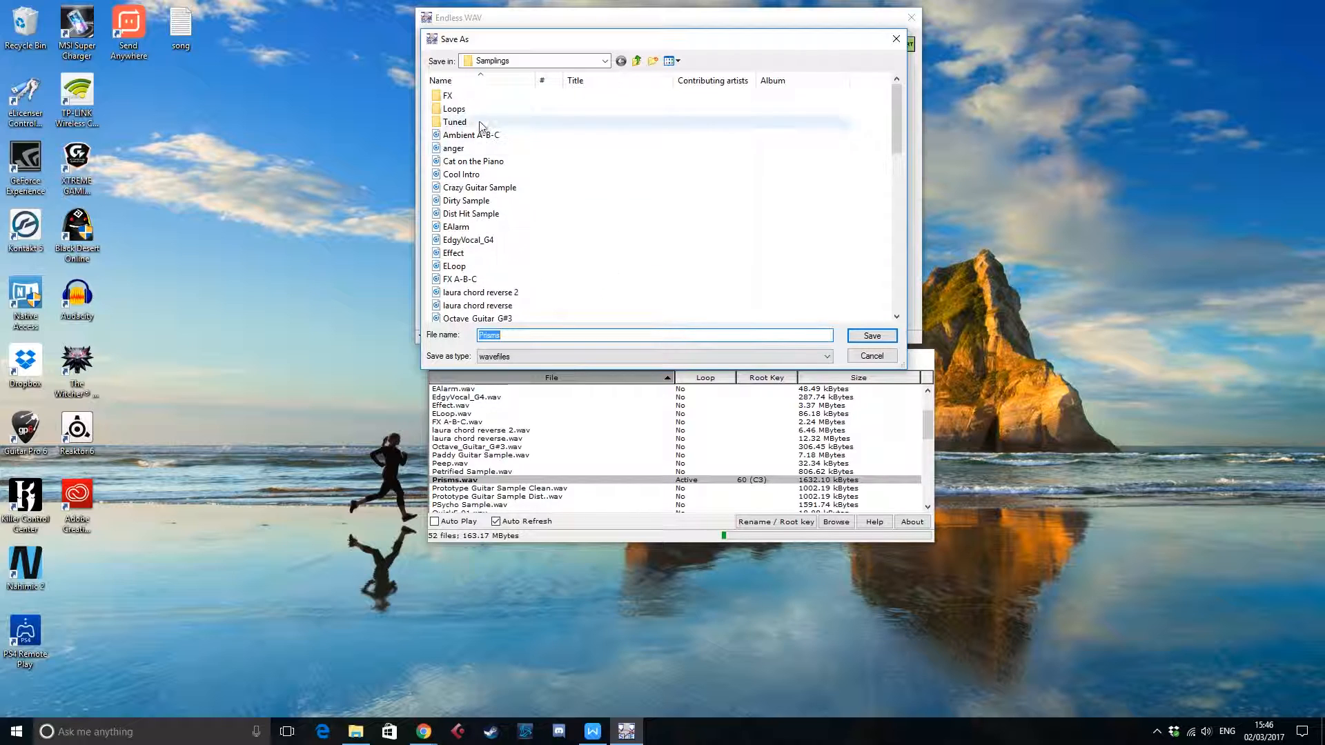
{"action": "double_click", "coordinate": [477, 123]}
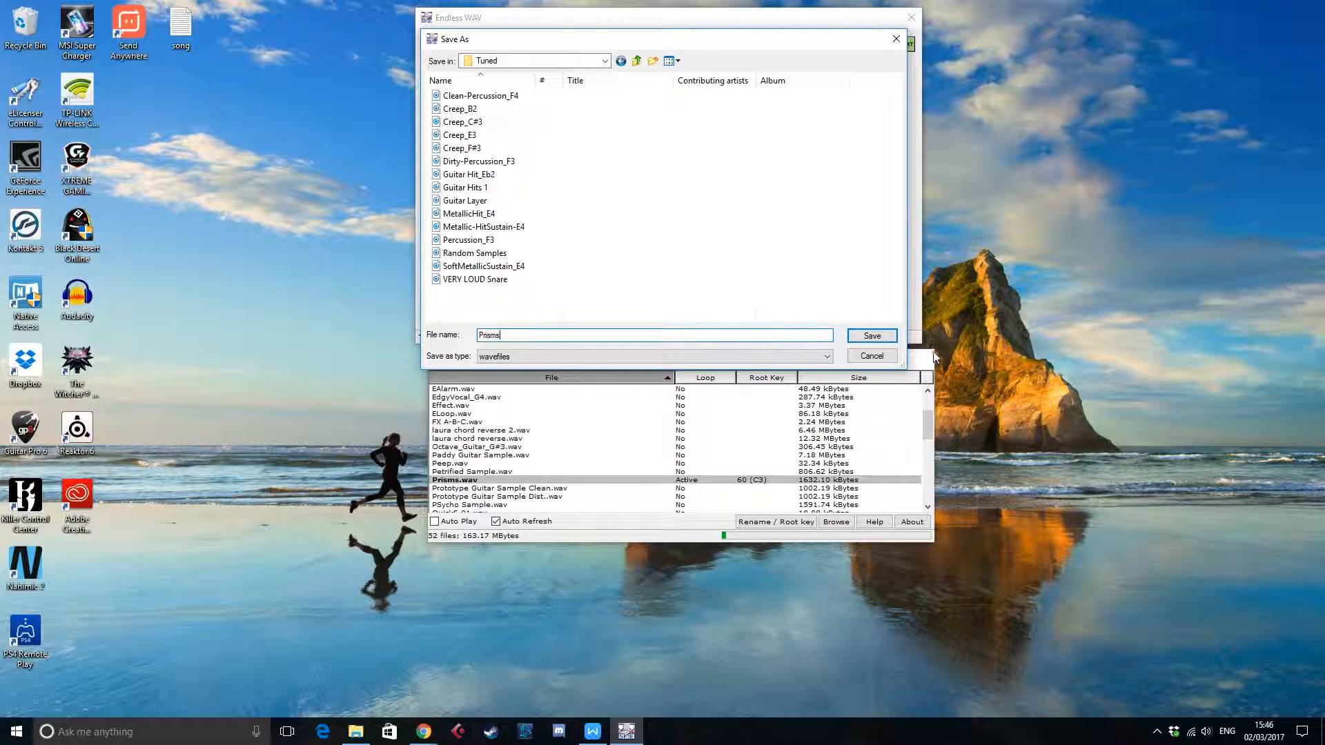
{"action": "left_click", "coordinate": [857, 341]}
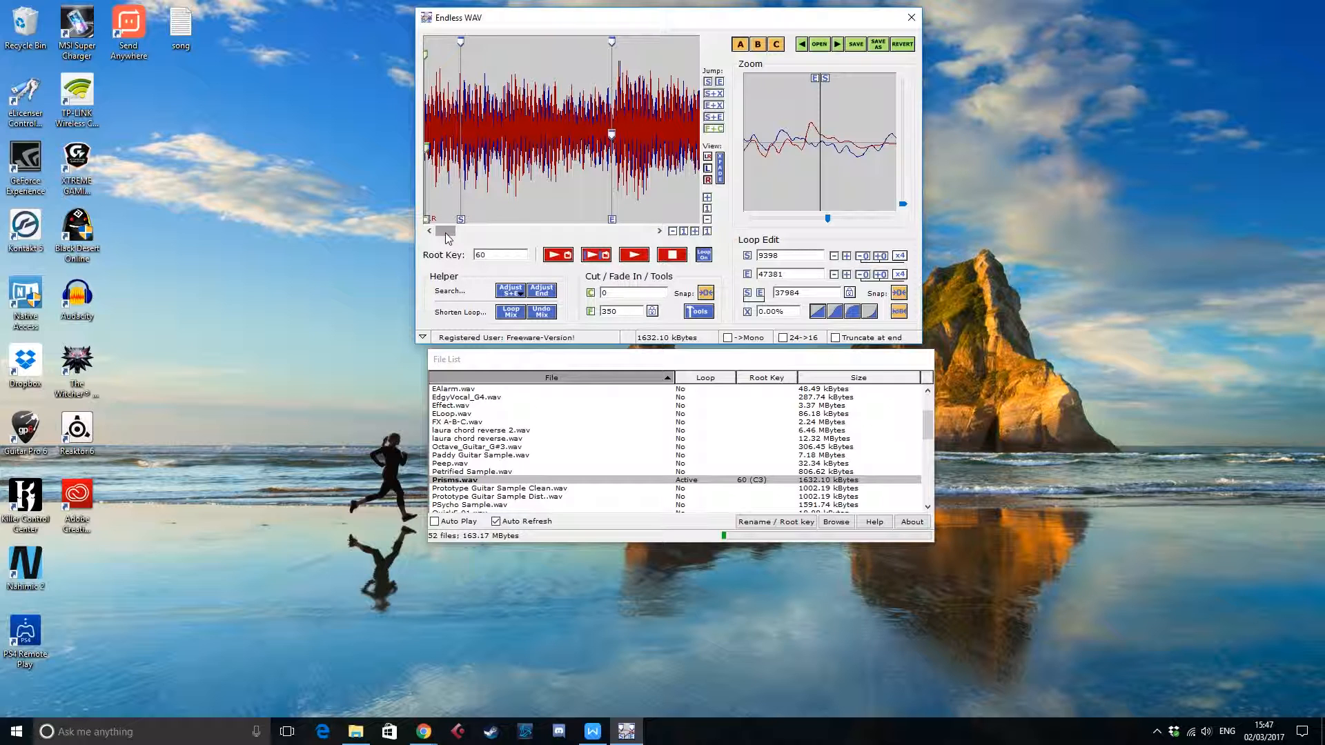
Step: Try trimming the sample's start with the cut marker at about 6266, and return the marker to 0
{"action": "mouse_move", "coordinate": [447, 238]}
{"action": "left_mouse_down"}
{"action": "mouse_move", "coordinate": [647, 242]}
{"action": "mouse_move", "coordinate": [445, 233]}
{"action": "left_mouse_up"}
{"action": "left_click_drag", "start_coordinate": [572, 23], "coordinate": [582, 22]}
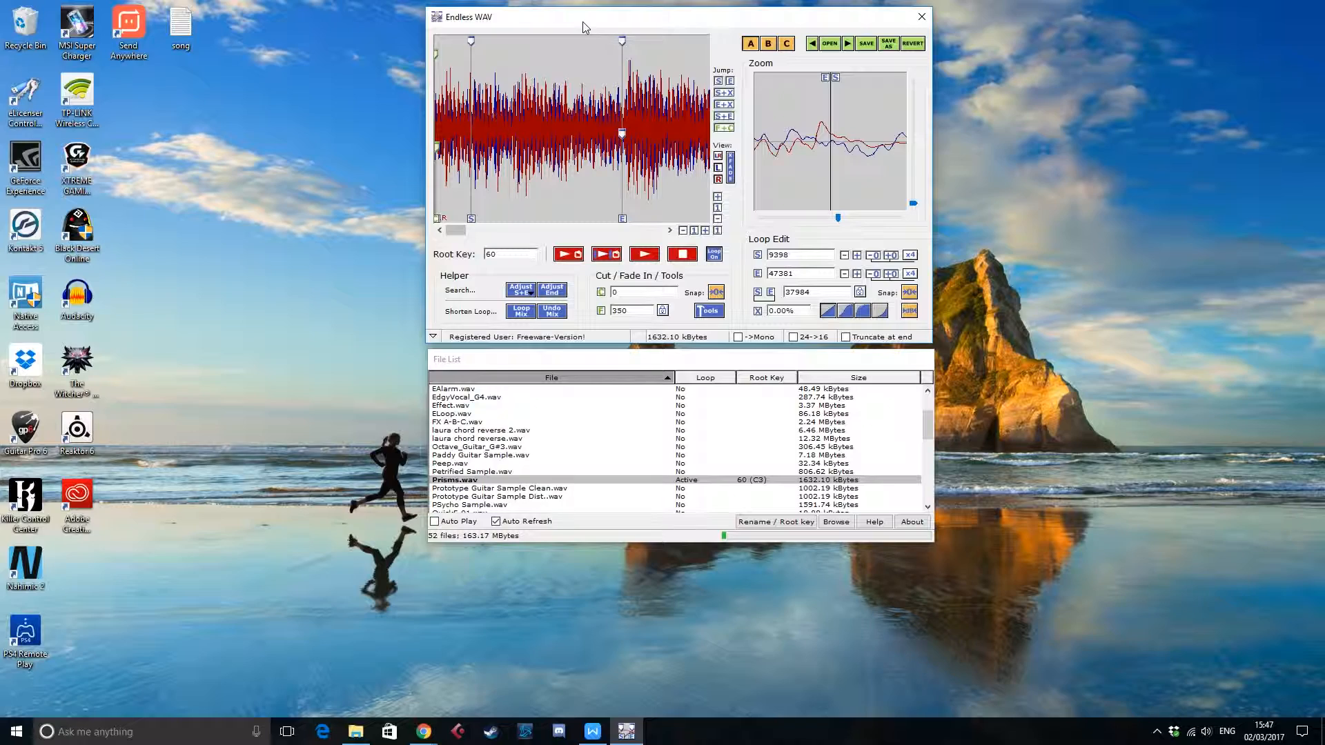
{"action": "mouse_move", "coordinate": [463, 235]}
{"action": "left_mouse_down"}
{"action": "mouse_move", "coordinate": [662, 235]}
{"action": "mouse_move", "coordinate": [442, 230]}
{"action": "left_mouse_up"}
{"action": "left_click_drag", "start_coordinate": [436, 52], "coordinate": [459, 55]}
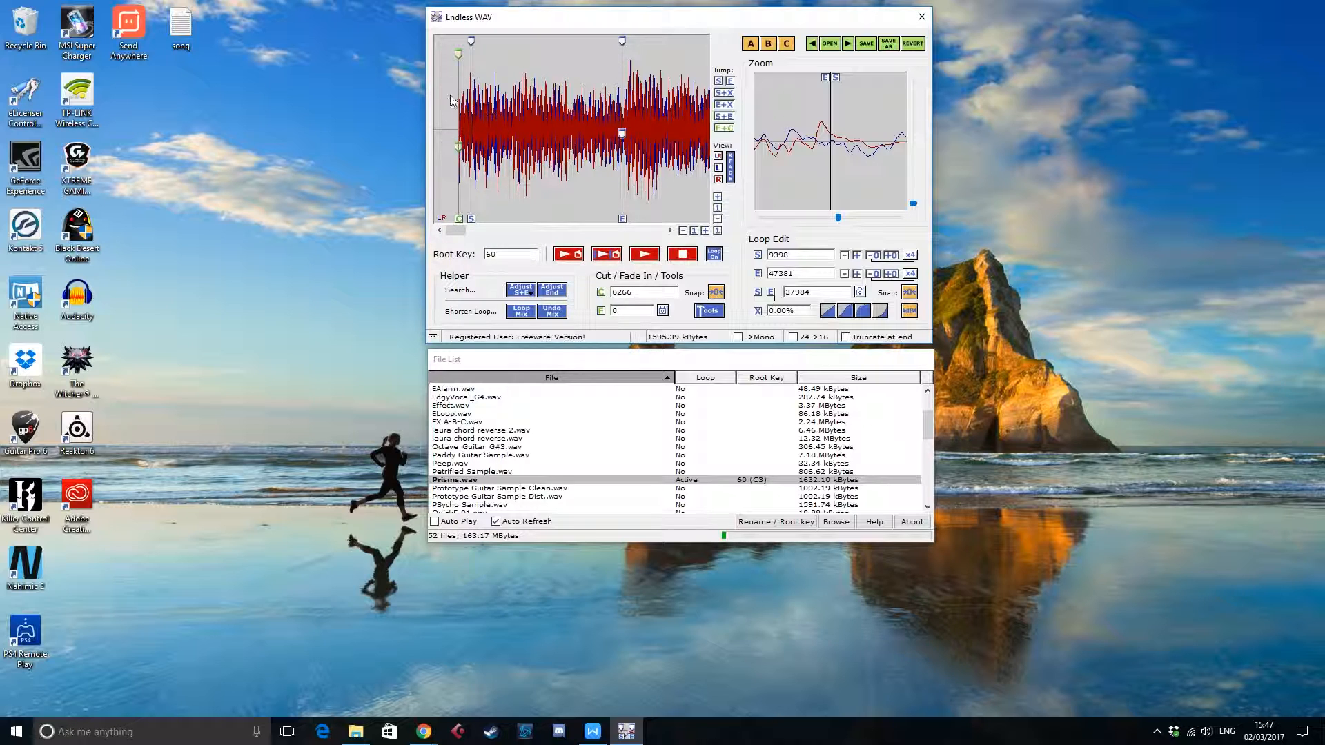
{"action": "left_click_drag", "start_coordinate": [457, 54], "coordinate": [431, 57]}
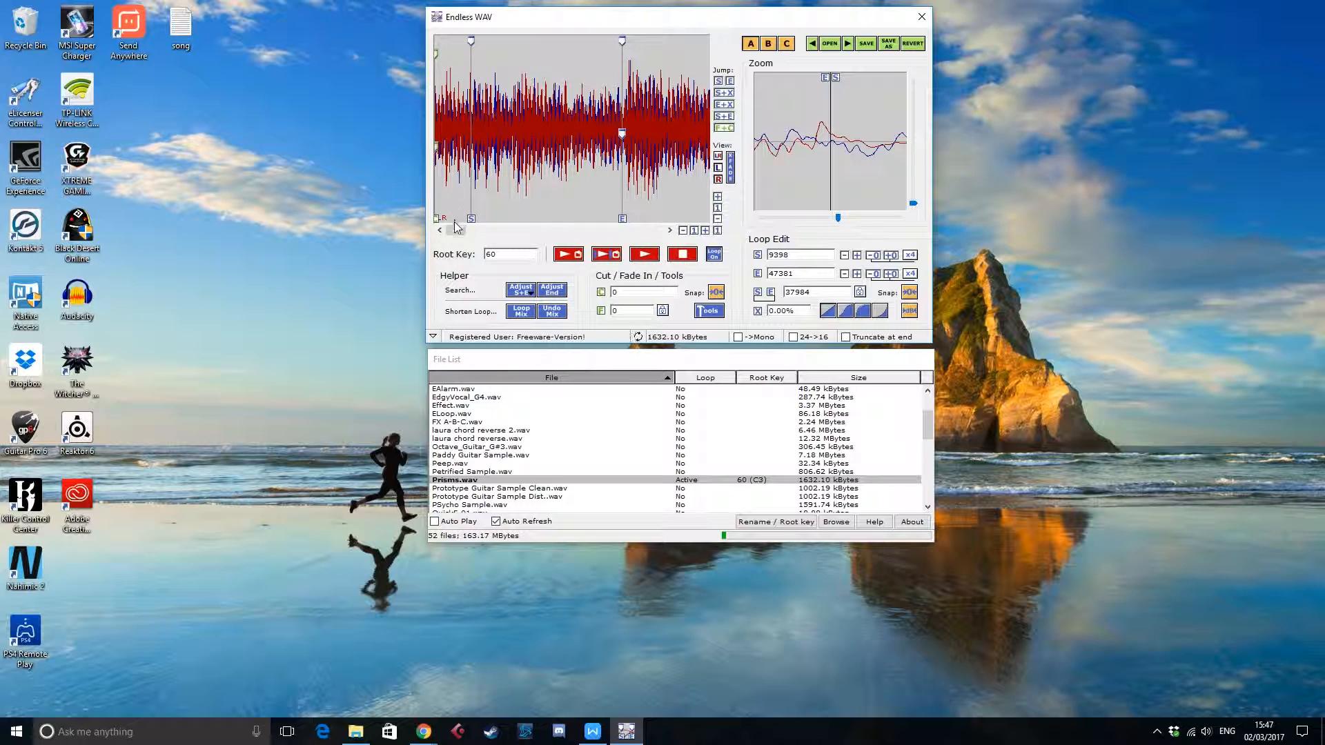
Step: Enable the Truncate at end option for the sample and disable it again
{"action": "left_click", "coordinate": [846, 338]}
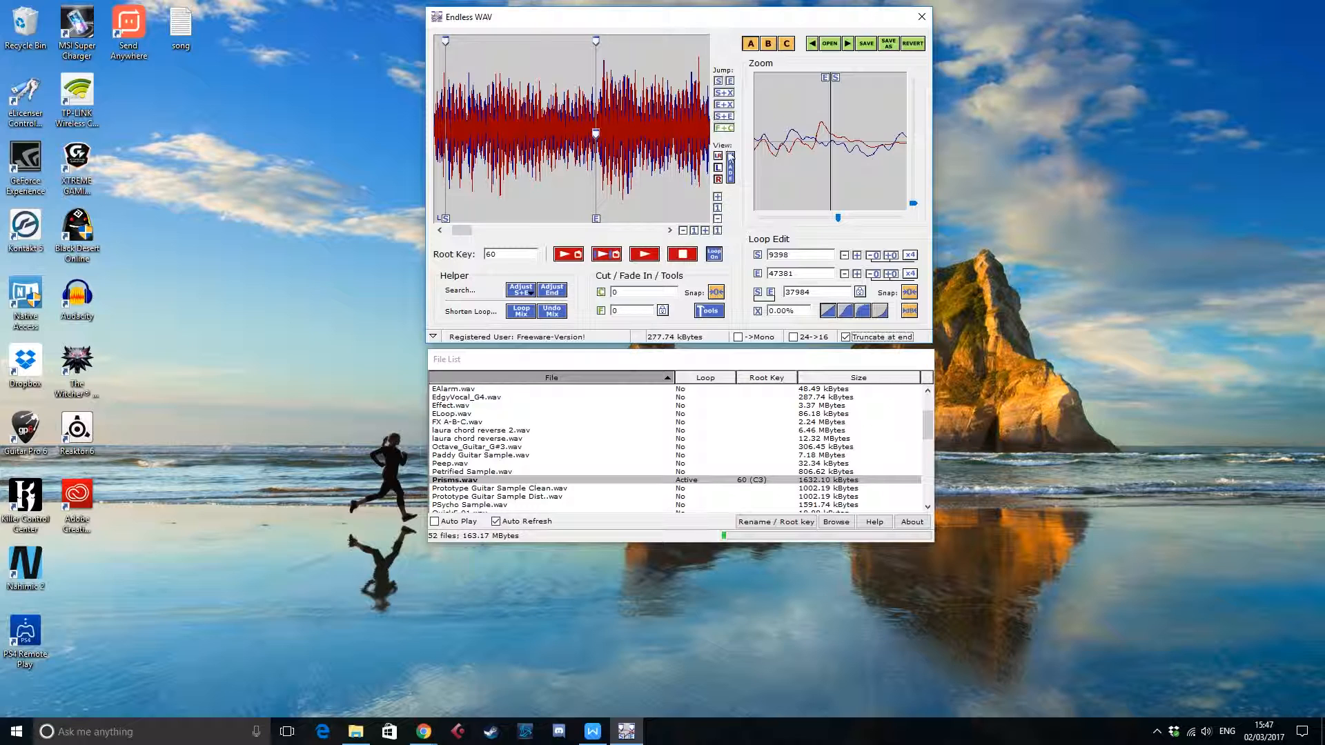
{"action": "left_click", "coordinate": [846, 338]}
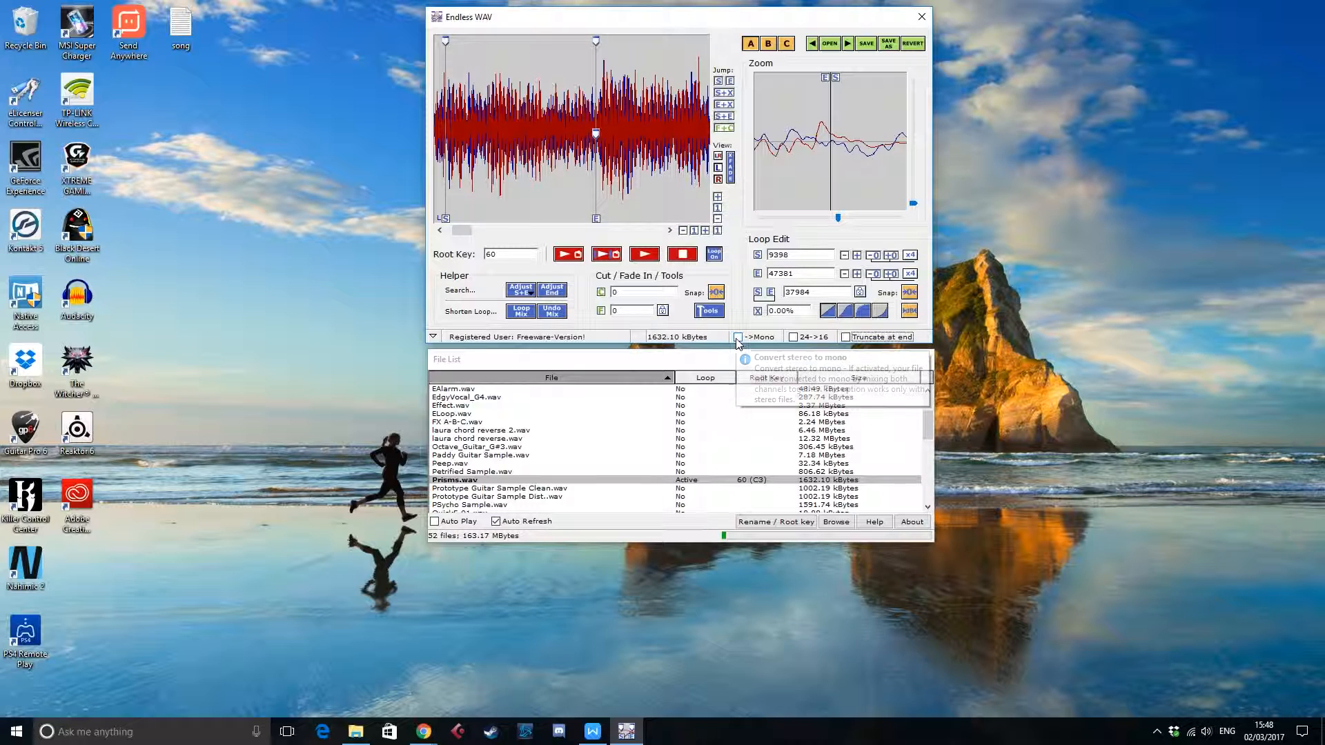